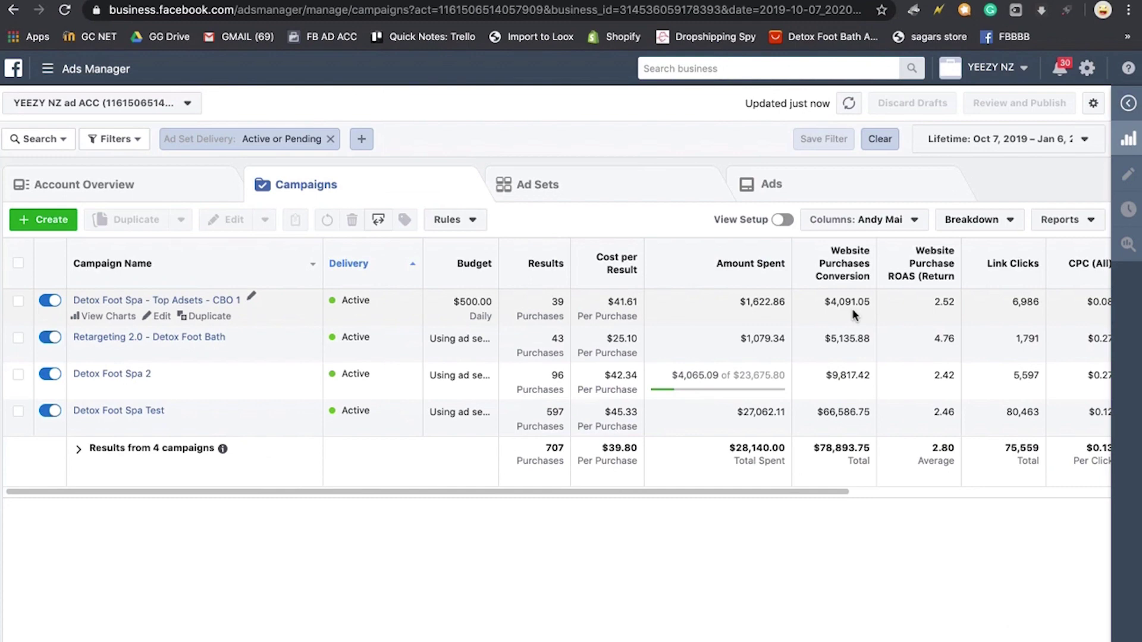
Open the ad sets of the Detox Foot Spa - Top Adsets - CBO 1 campaign and sort them by results, highest first
left_click(159, 302)
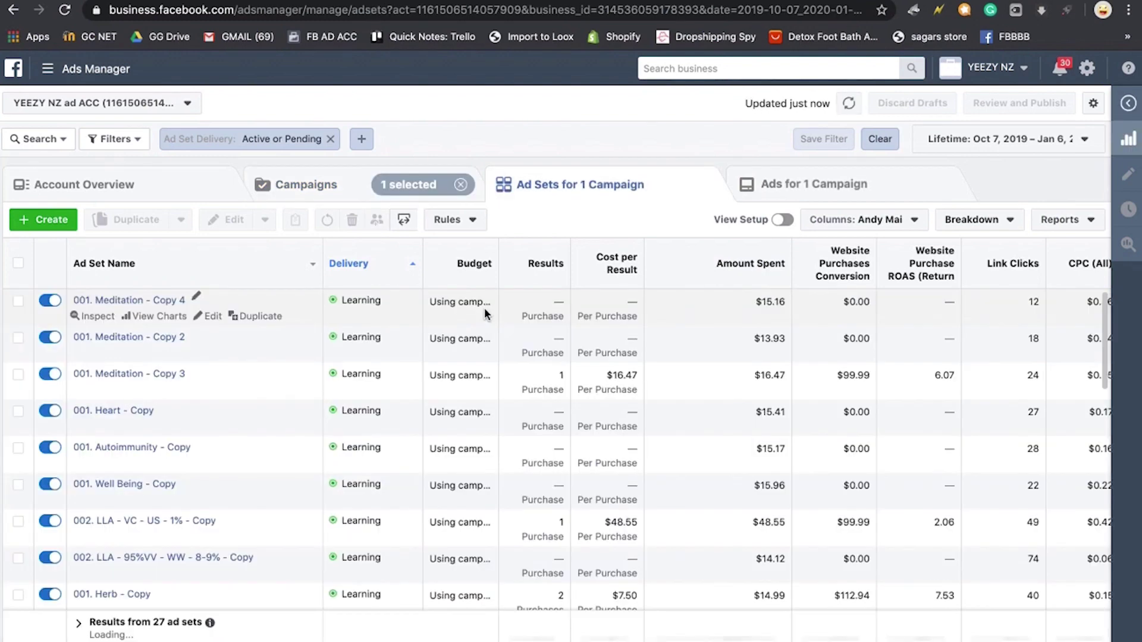
left_click(544, 263)
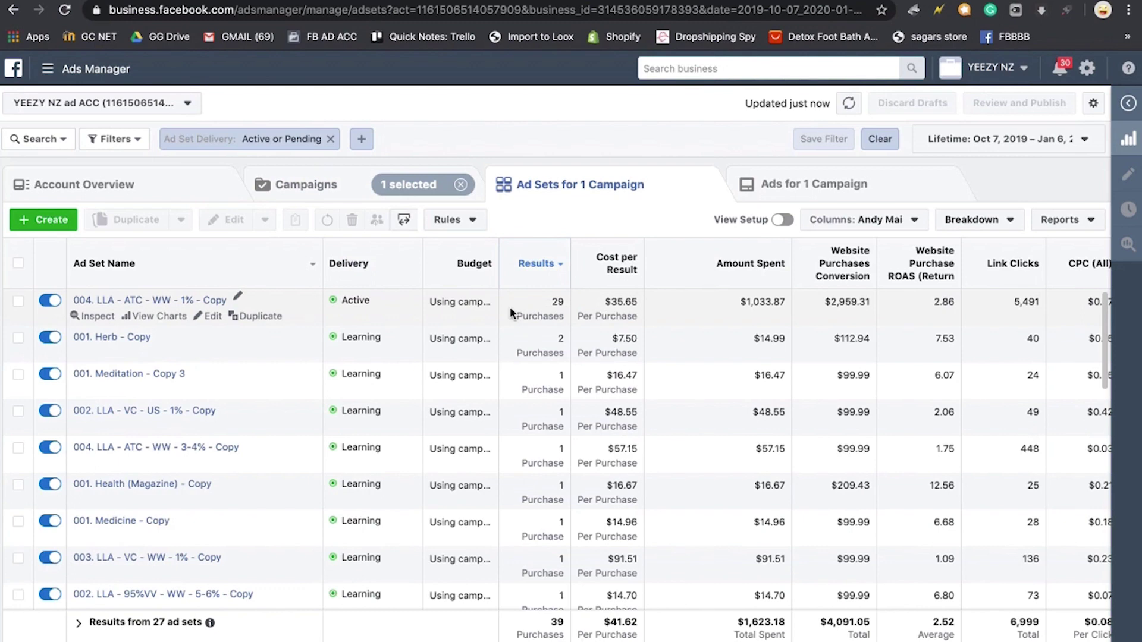
key("F2")
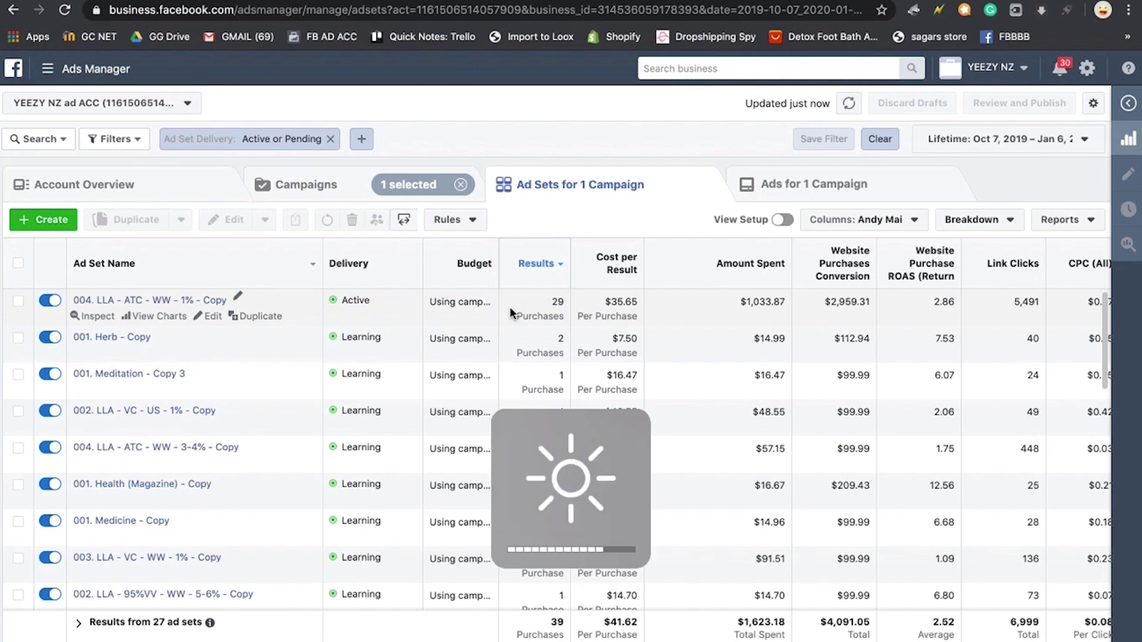
key("F2")
key("F2")
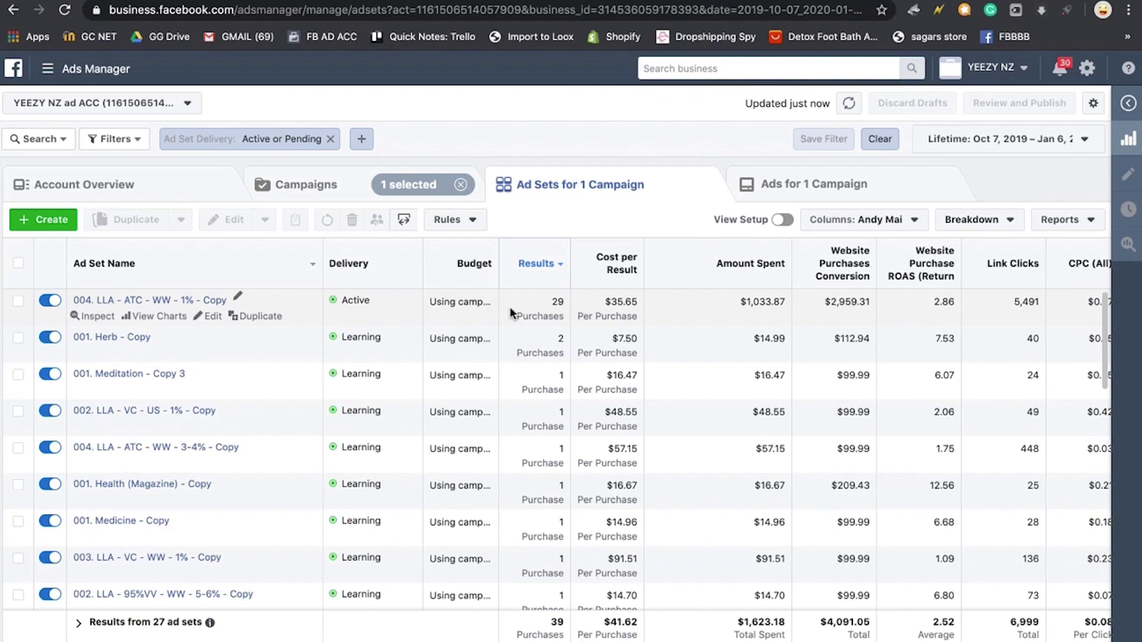
Return to the campaign list, open the Detox Foot Spa Test campaign's ad sets and sort them by results in ascending order
left_click(304, 185)
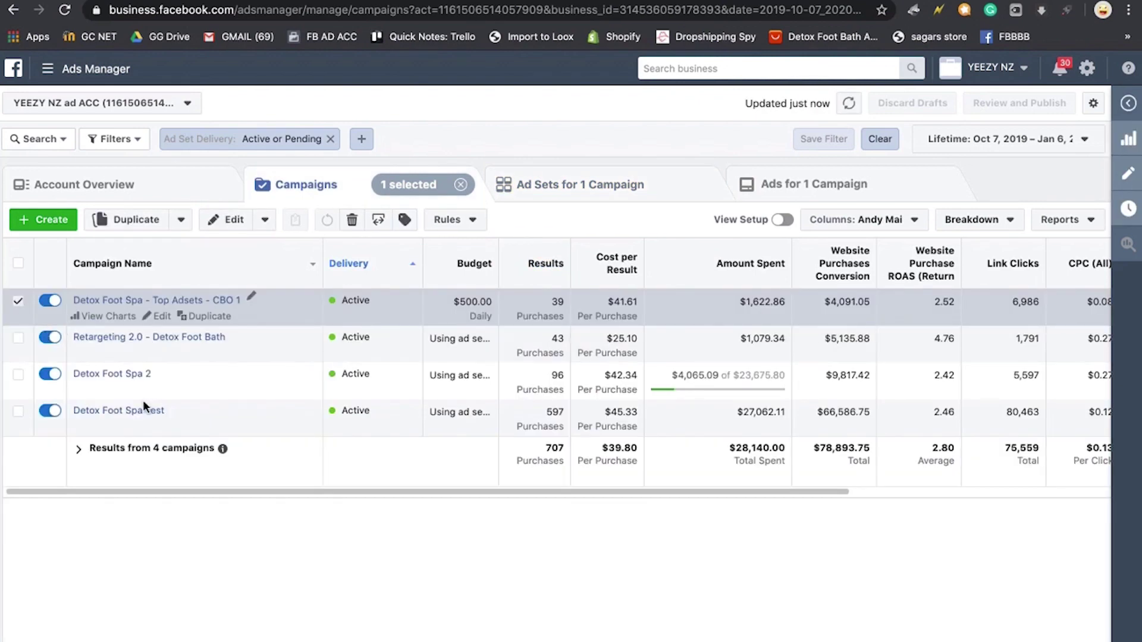
left_click(143, 416)
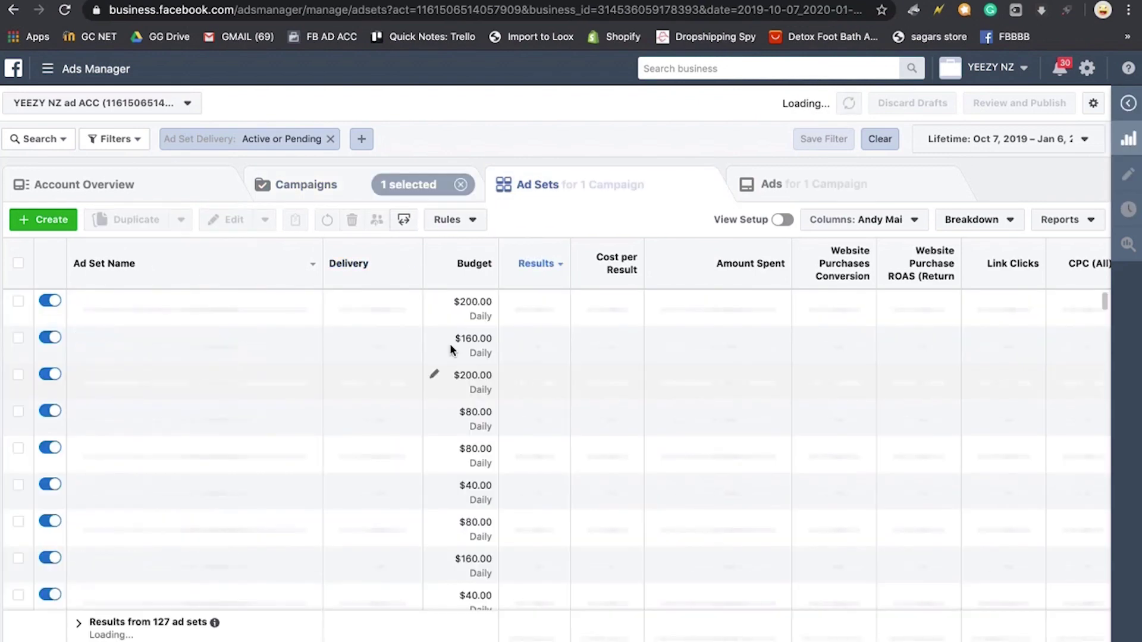
left_click(532, 263)
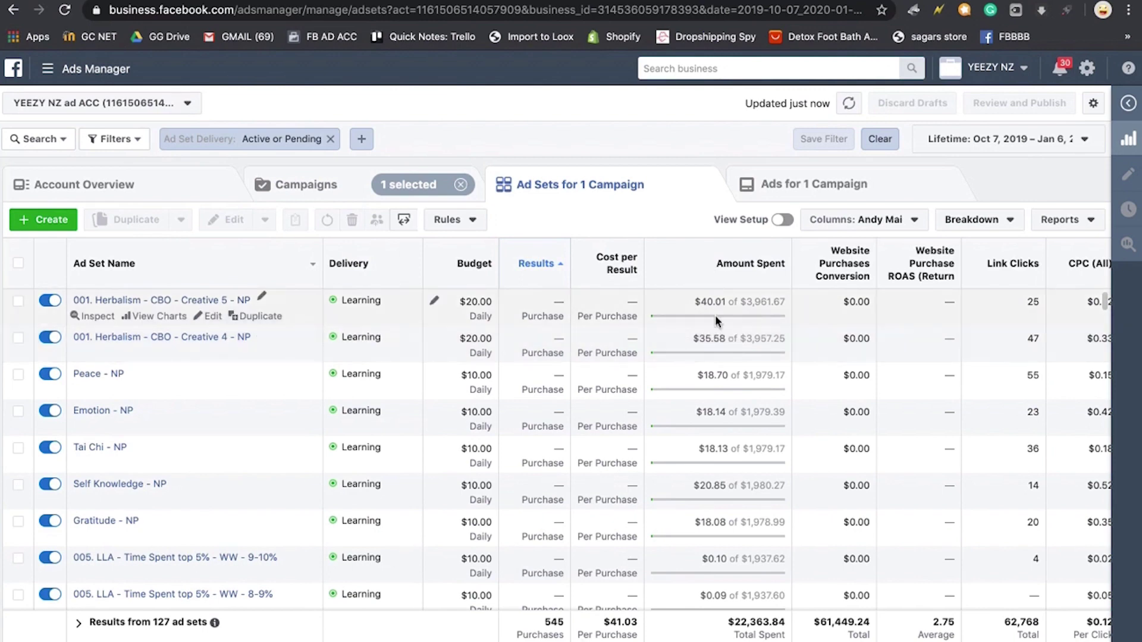
Examine the budget, spend, ROAS, click and cost columns for the Detox Foot Spa Test ad sets without purchases
scroll(681, 319, "right", 3)
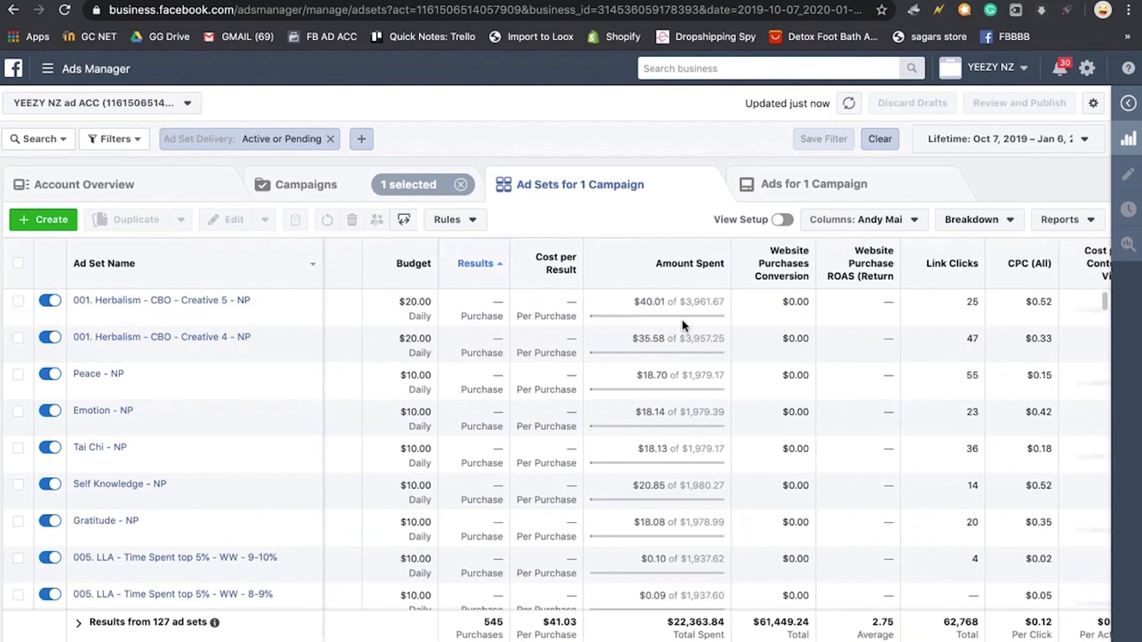
scroll(666, 333, "left", 2)
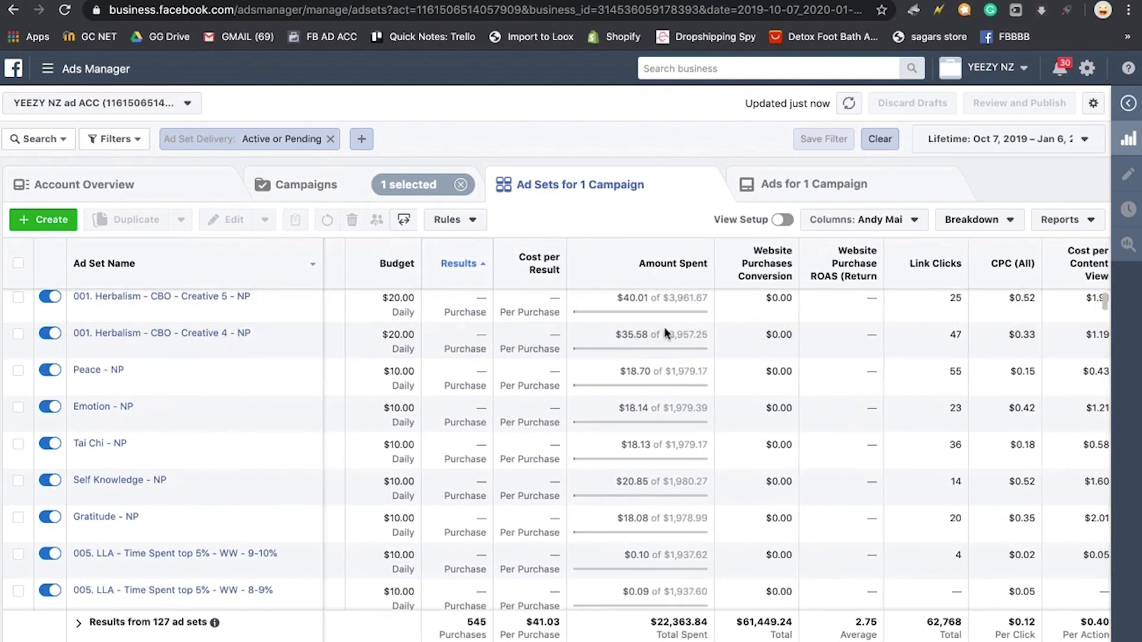
scroll(658, 392, "left", 3)
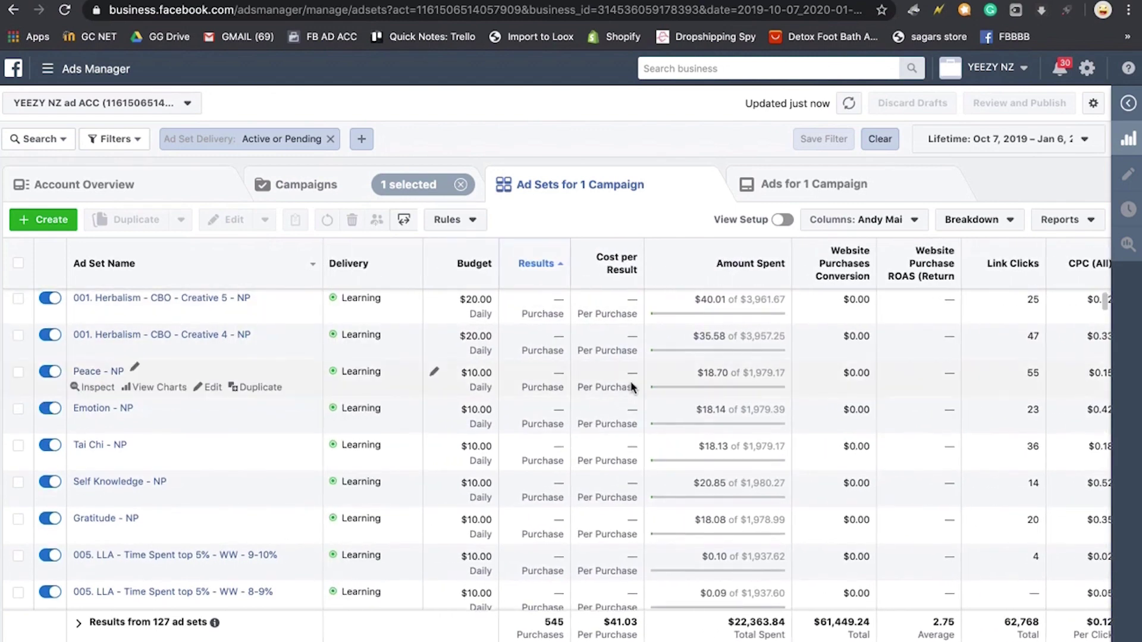
scroll(591, 382, "down", 1)
scroll(592, 382, "up", 1)
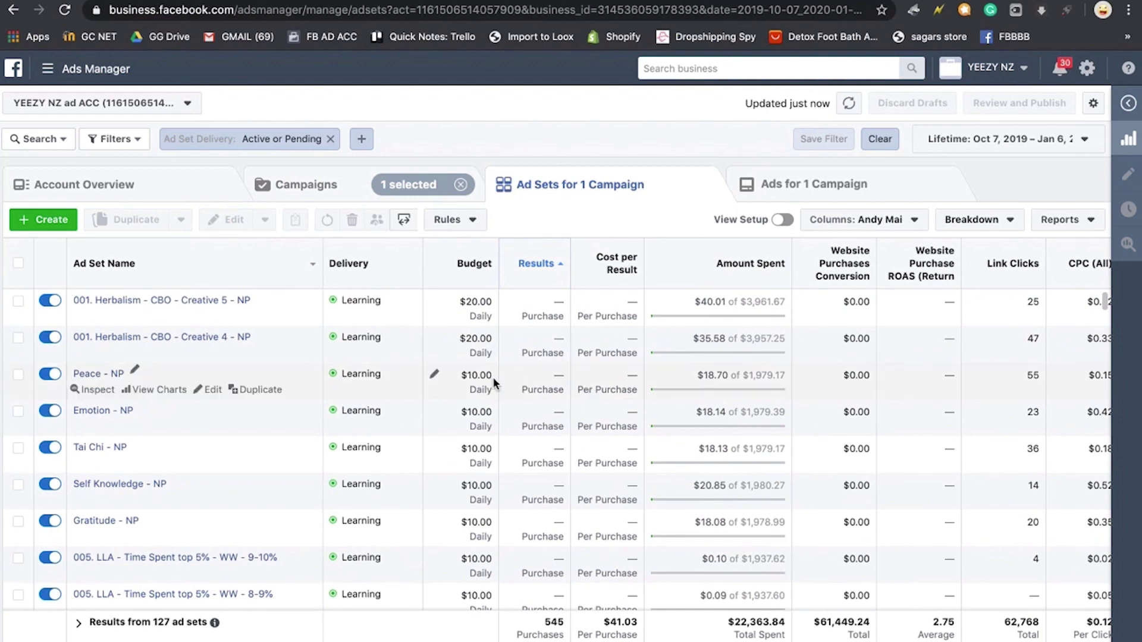
scroll(494, 383, "right", 1)
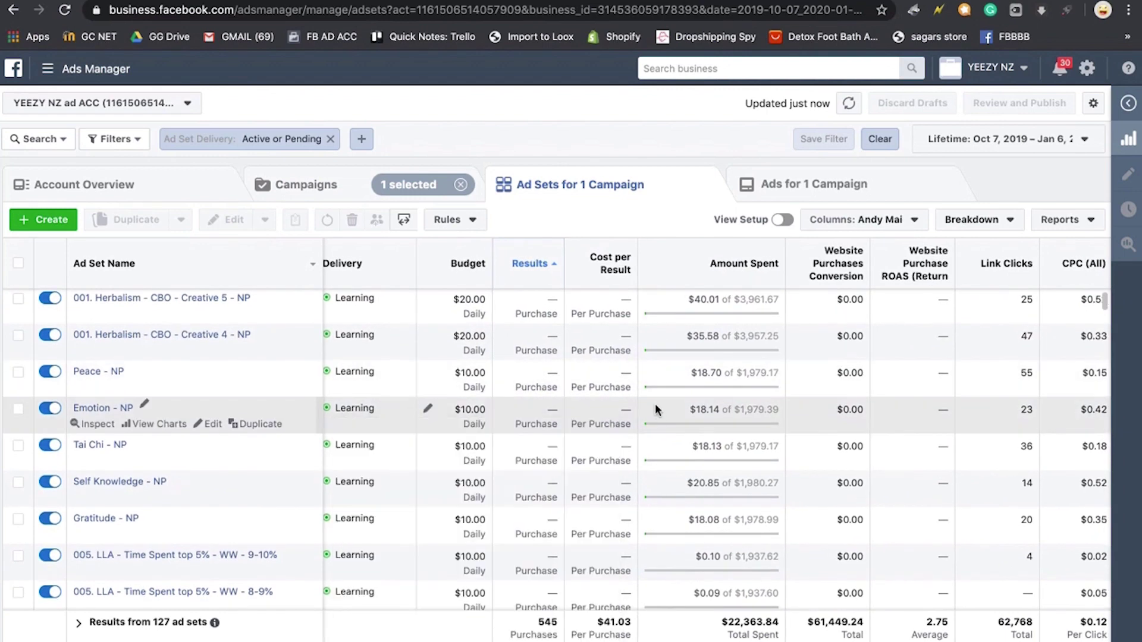
scroll(655, 408, "right", 3)
scroll(633, 406, "right", 5)
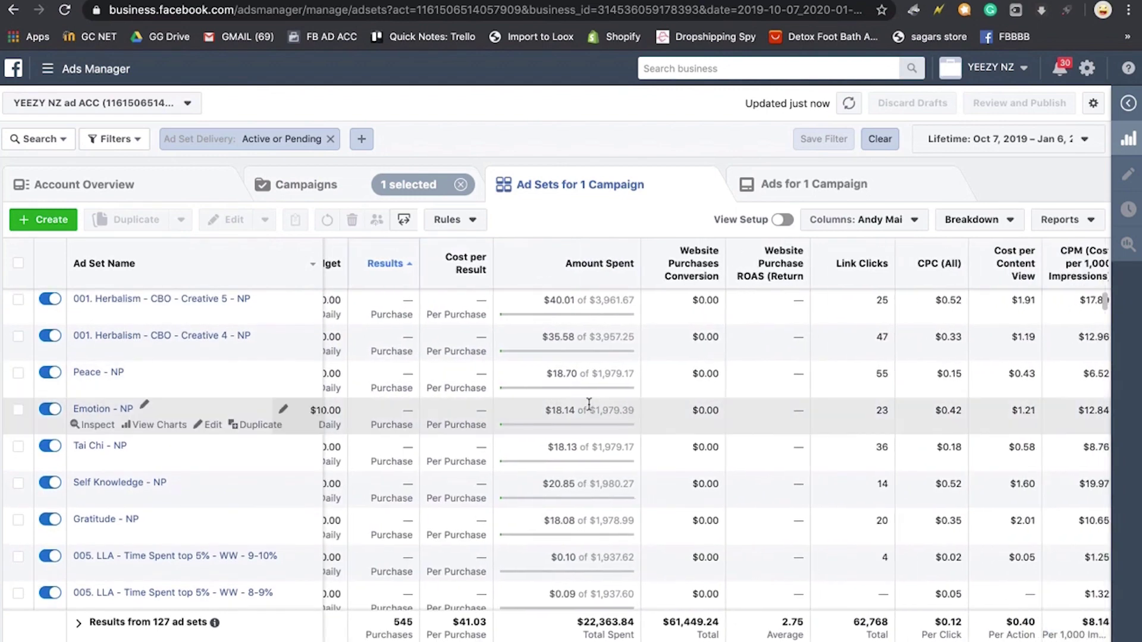
scroll(581, 396, "right", 1)
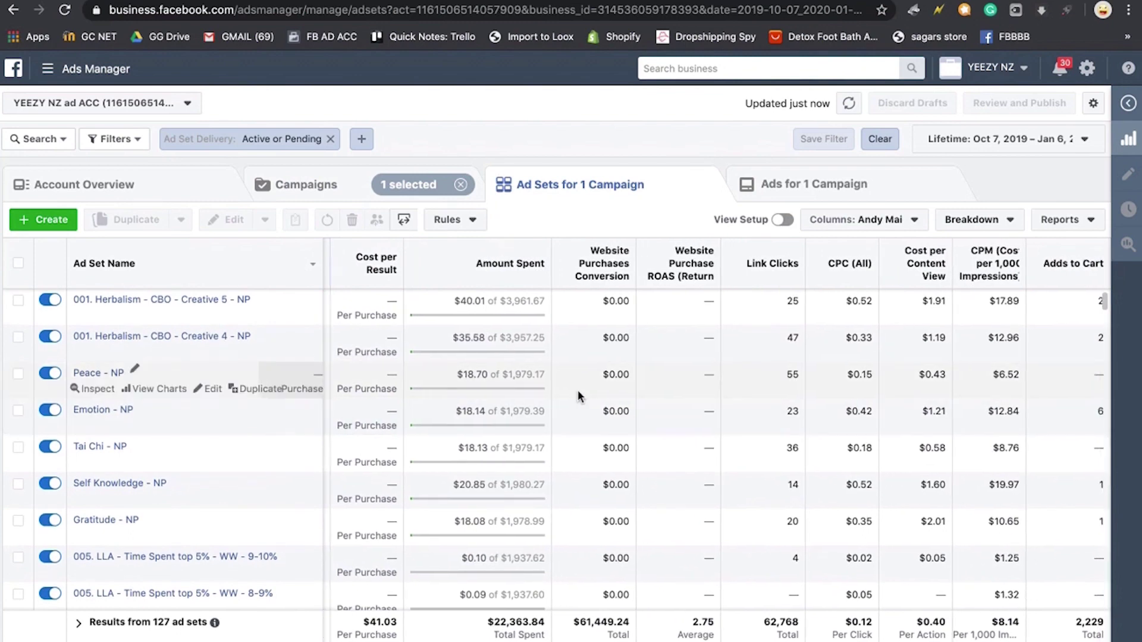
scroll(582, 395, "down", 1)
scroll(580, 396, "left", 1)
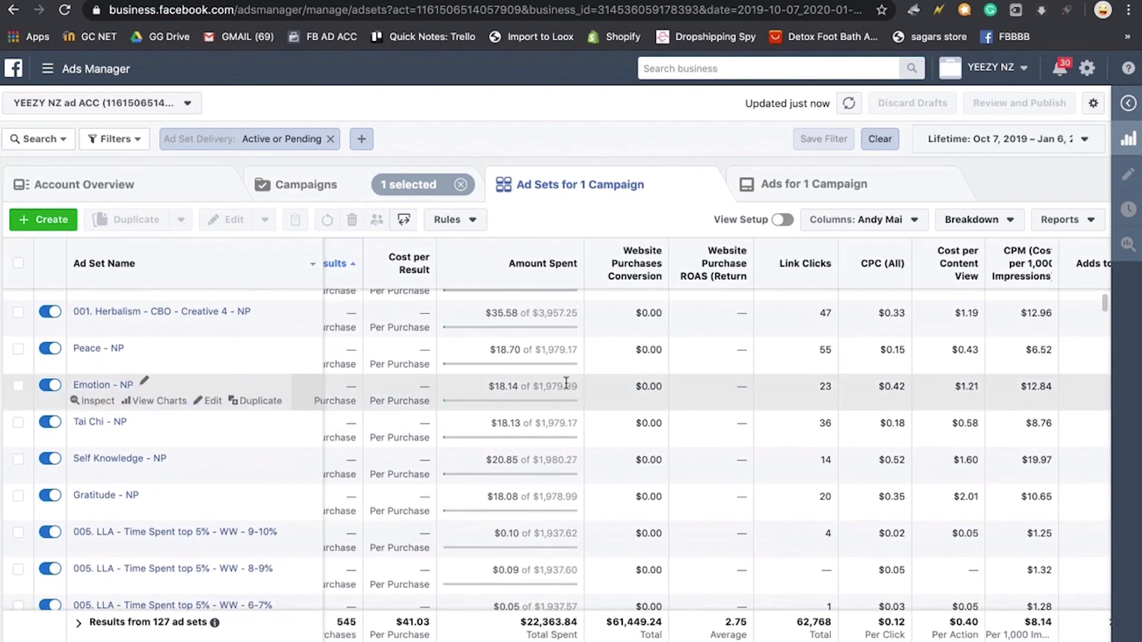
scroll(566, 384, "left", 1)
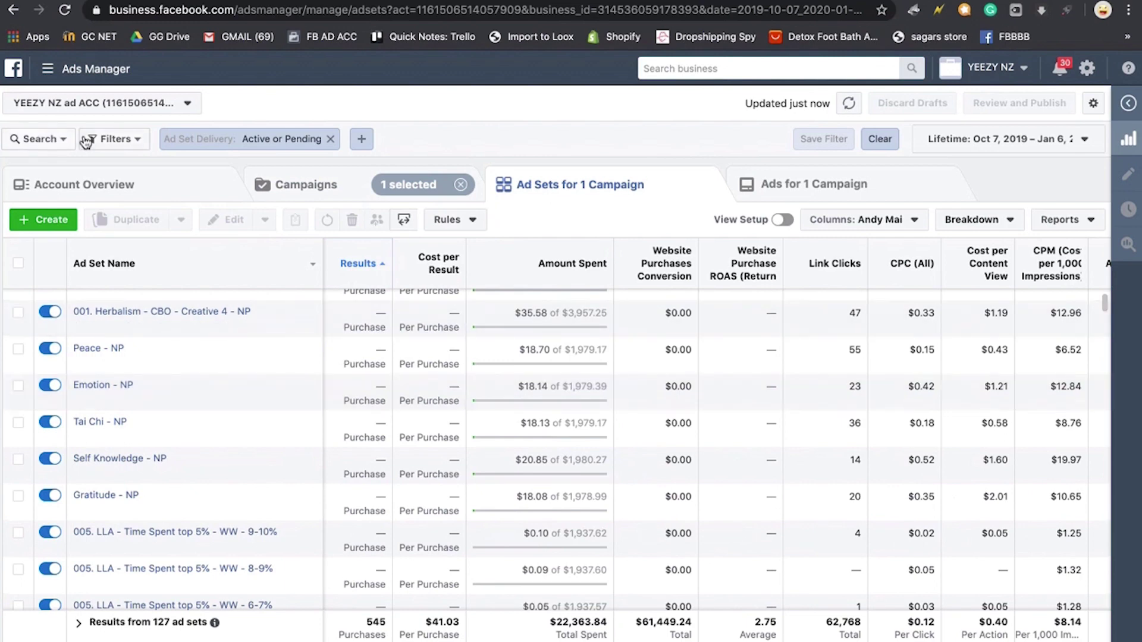
Filter the Detox Foot Spa Test ad sets by the ad set name "creative" and view their delivery and budget
left_click(88, 141)
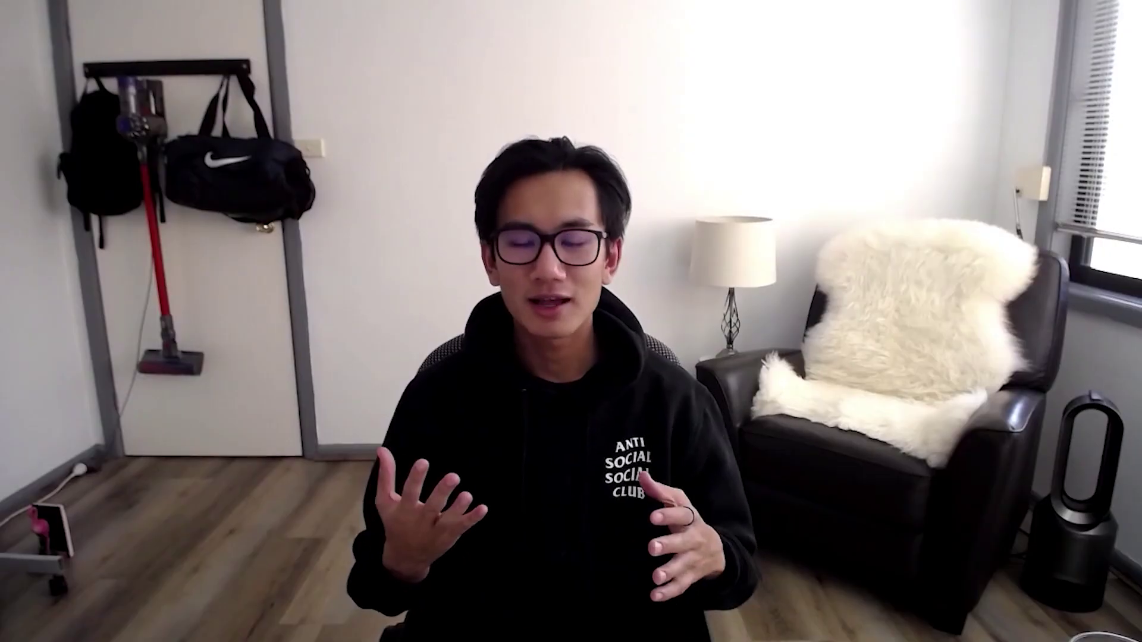
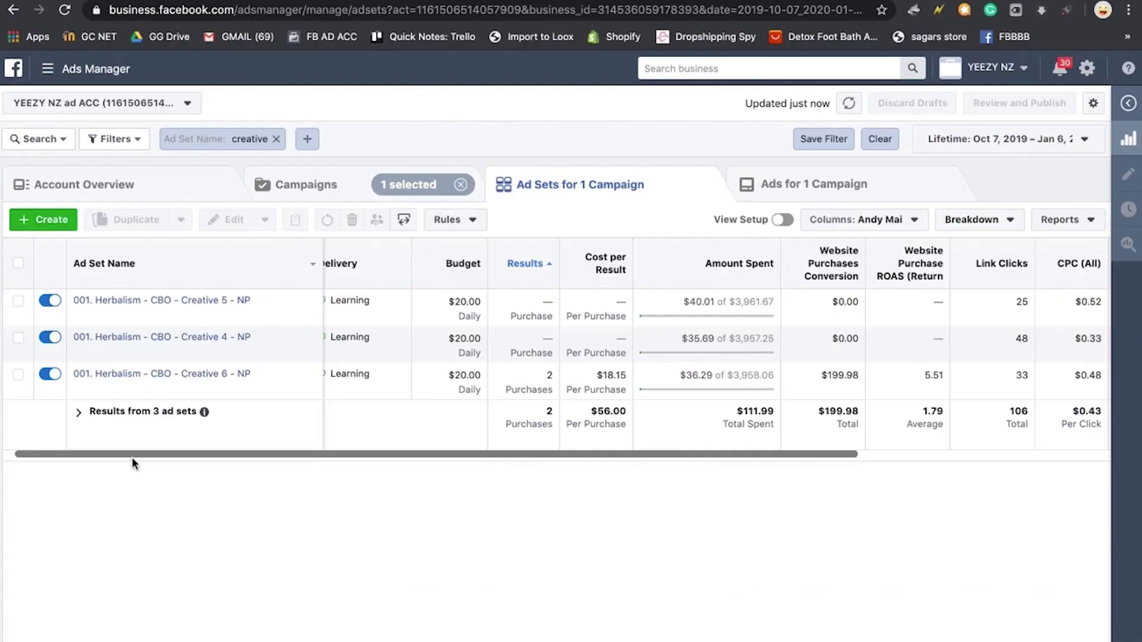
key("XF86AudioRaiseVolume")
key("XF86AudioRaiseVolume")
scroll(211, 461, "left", 2)
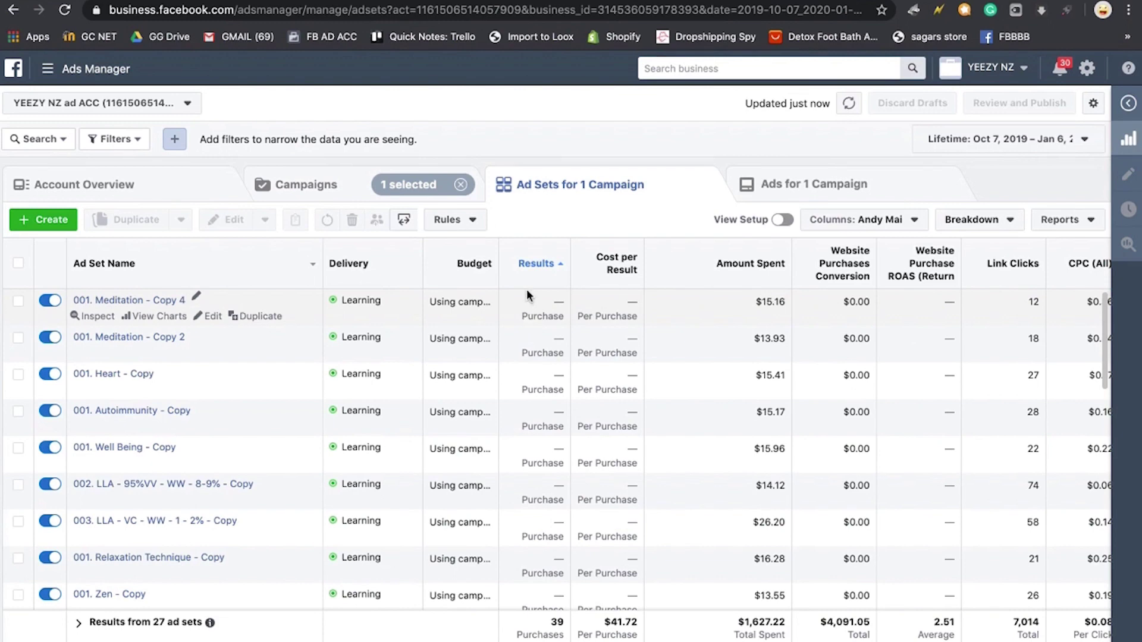
Sort the CBO campaign's copied ad sets by results, from most to fewest purchases
left_click(551, 275)
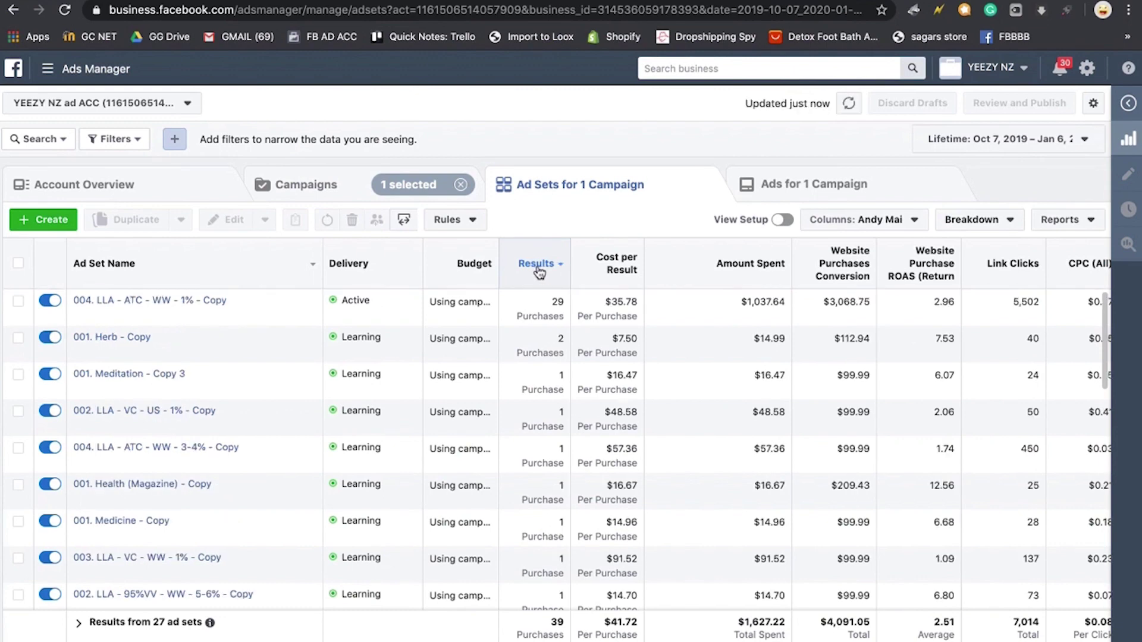
left_click(539, 273)
left_click(539, 273)
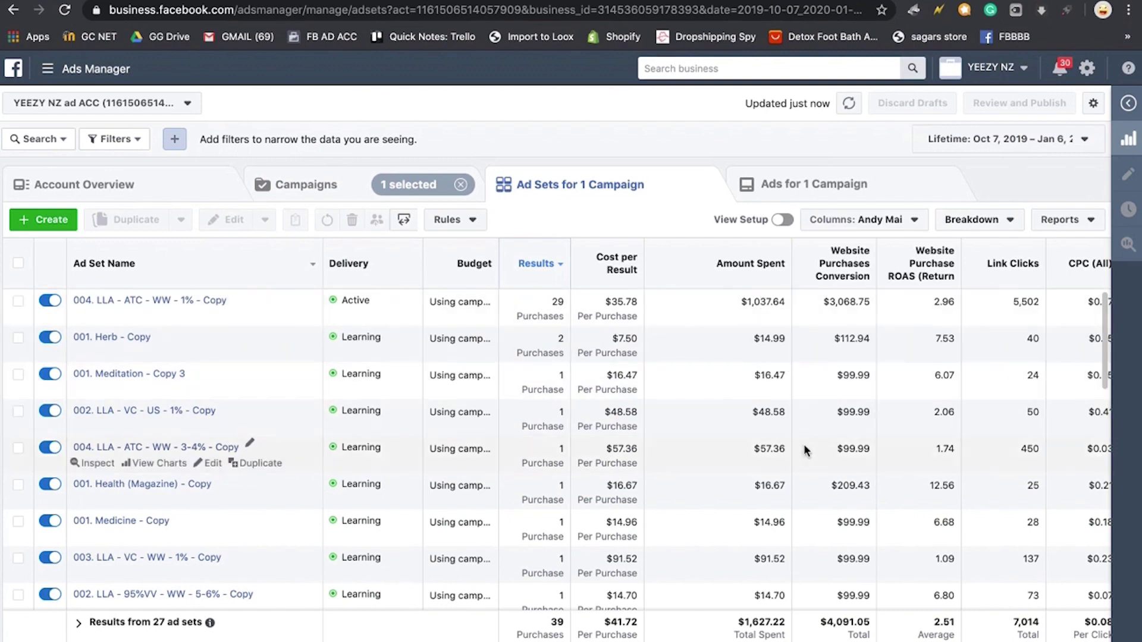
Examine the amount spent and purchase results of the CBO campaign's ad sets through to the end of the list
scroll(804, 445, "down", 1)
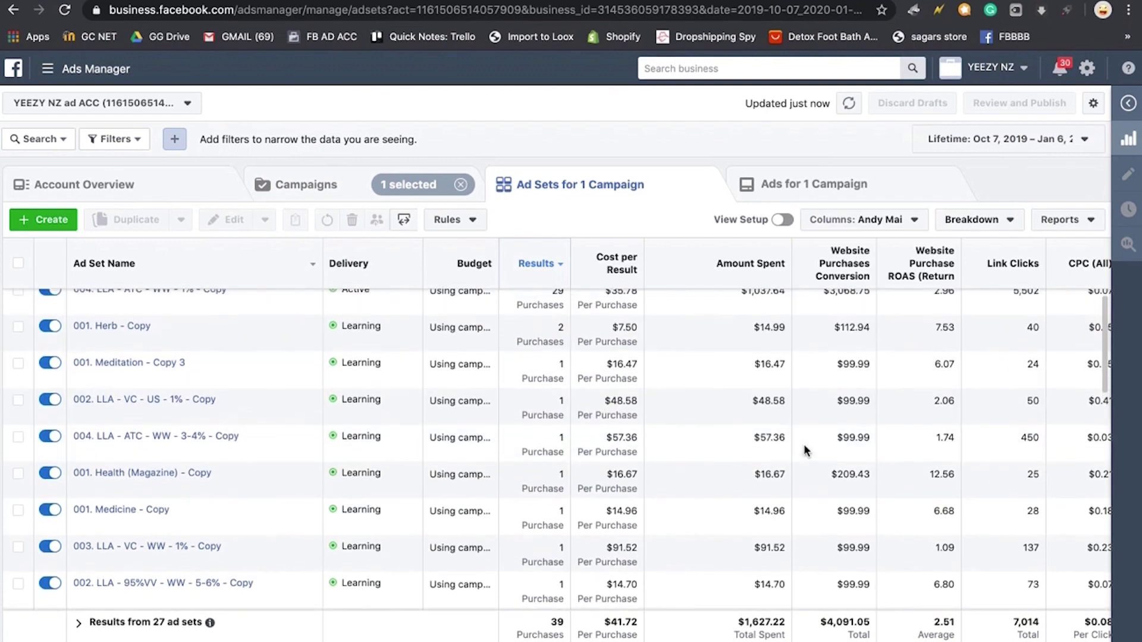
scroll(804, 444, "up", 1)
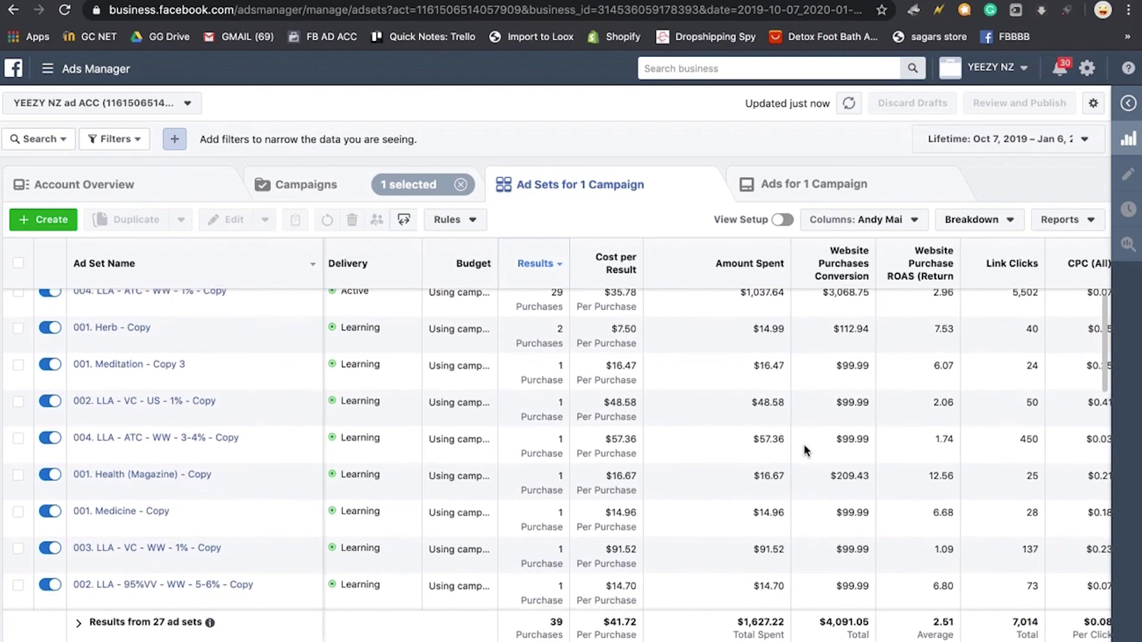
scroll(804, 446, "down", 1)
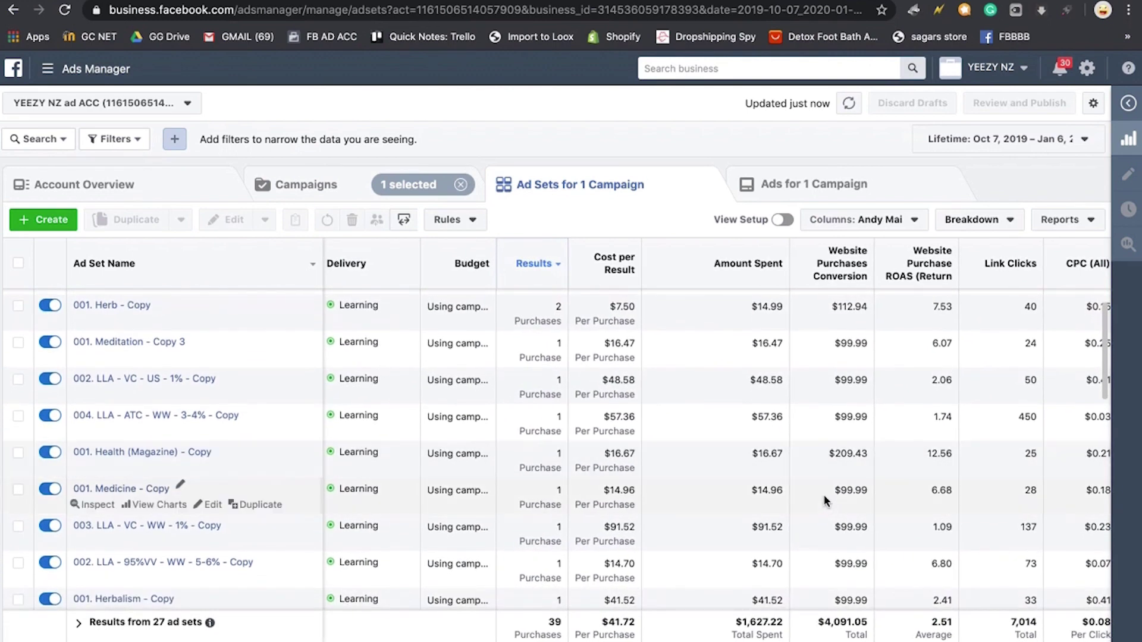
scroll(826, 494, "down", 1)
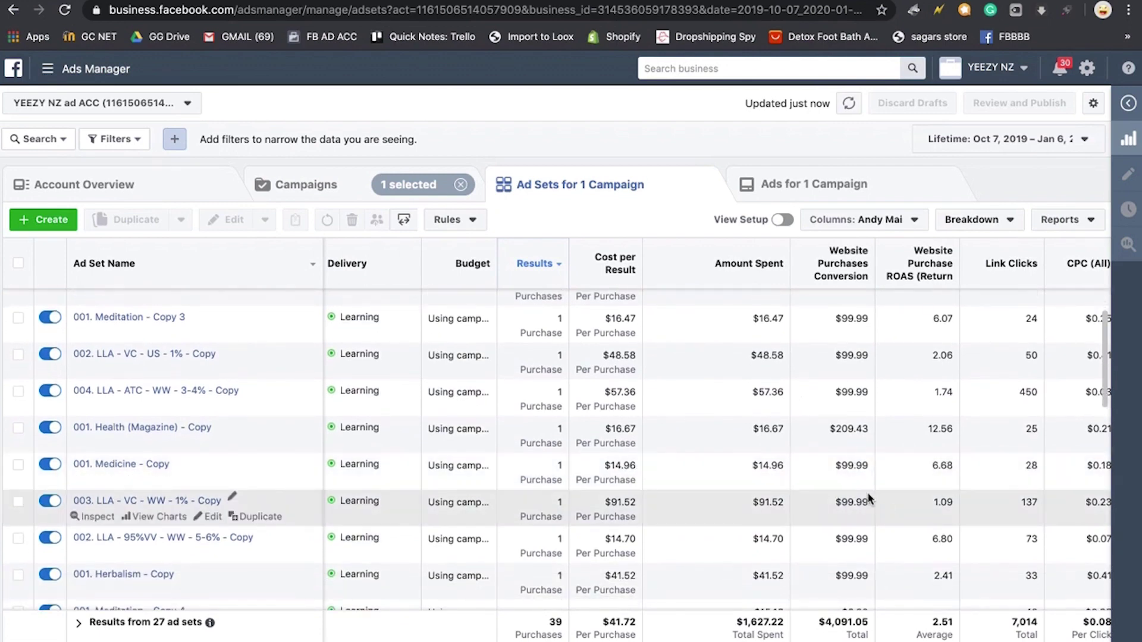
scroll(868, 501, "down", 2)
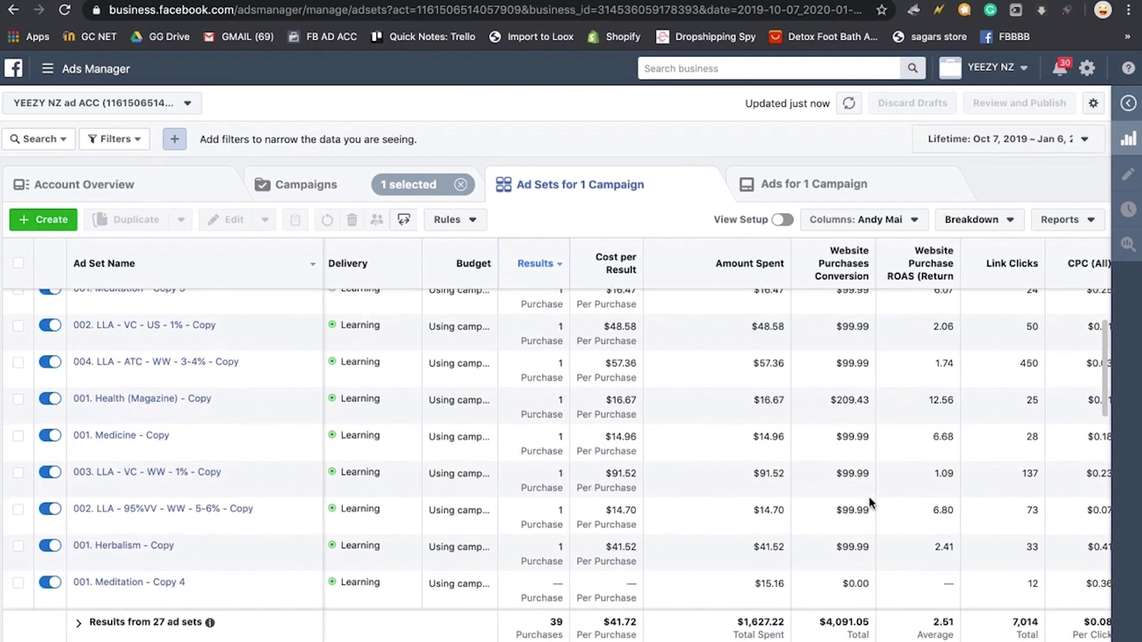
scroll(869, 492, "down", 4)
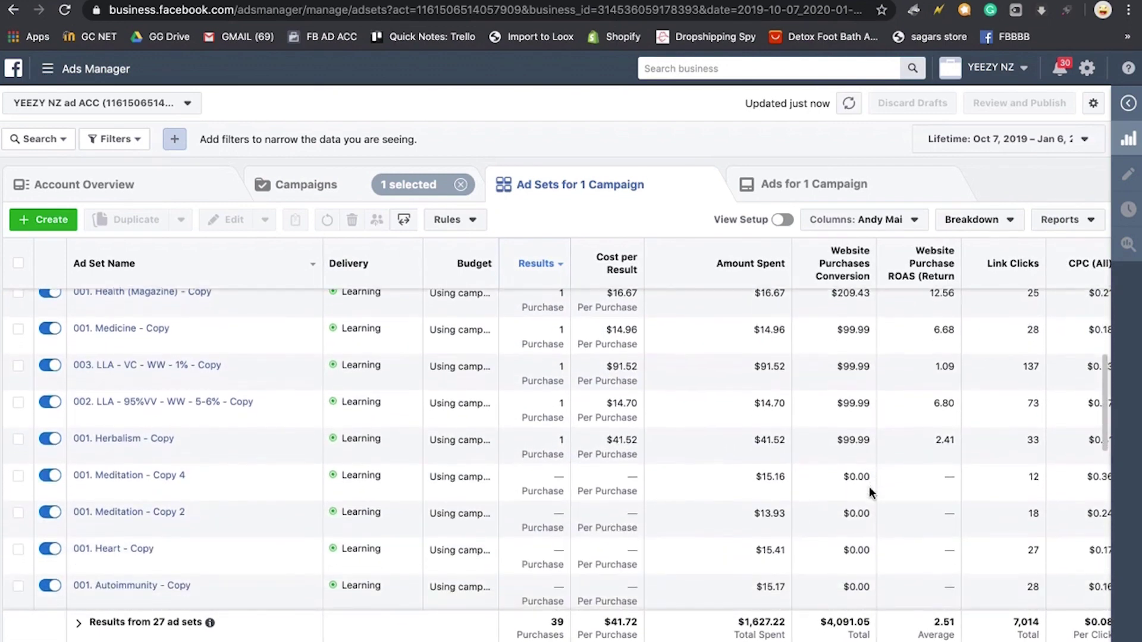
scroll(869, 487, "down", 1)
scroll(827, 531, "down", 5)
scroll(827, 535, "down", 4)
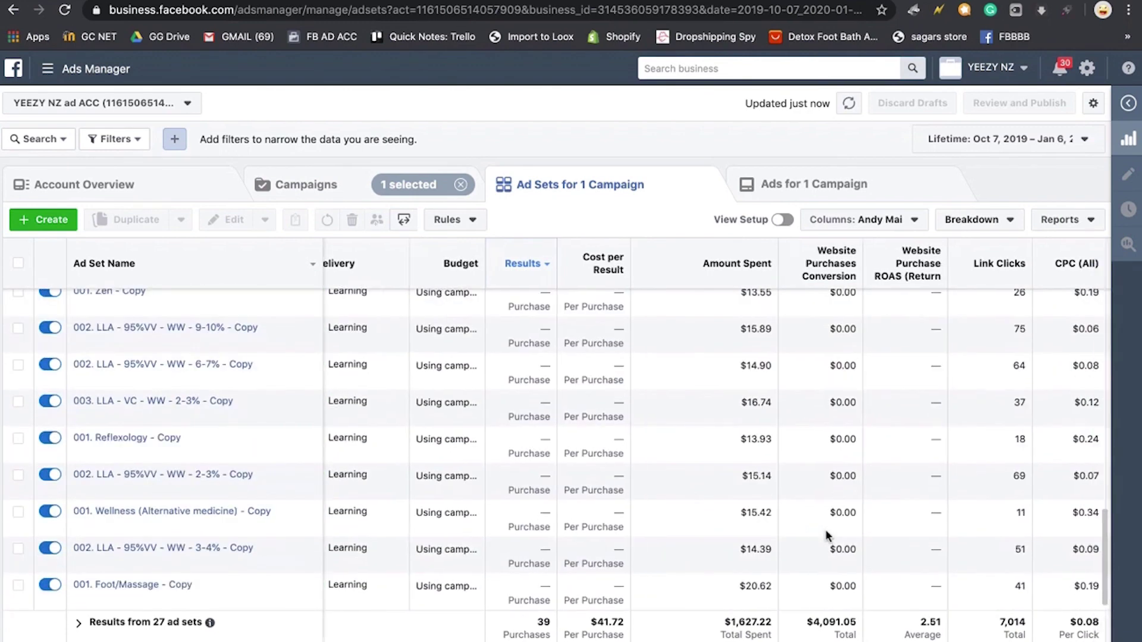
scroll(797, 518, "up", 1)
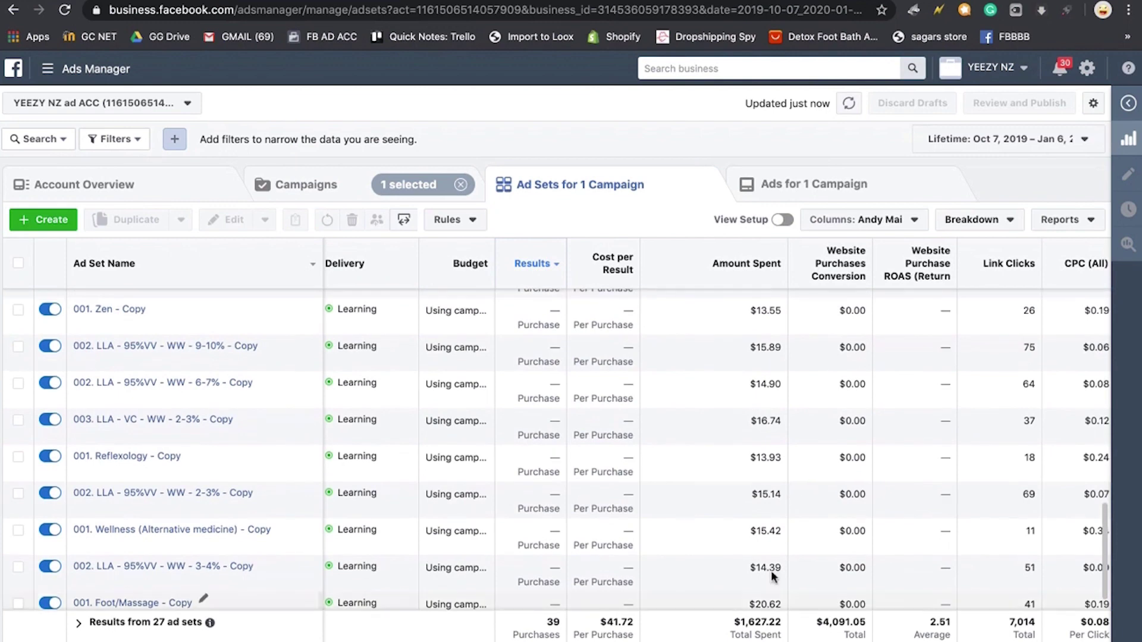
scroll(772, 558, "down", 1)
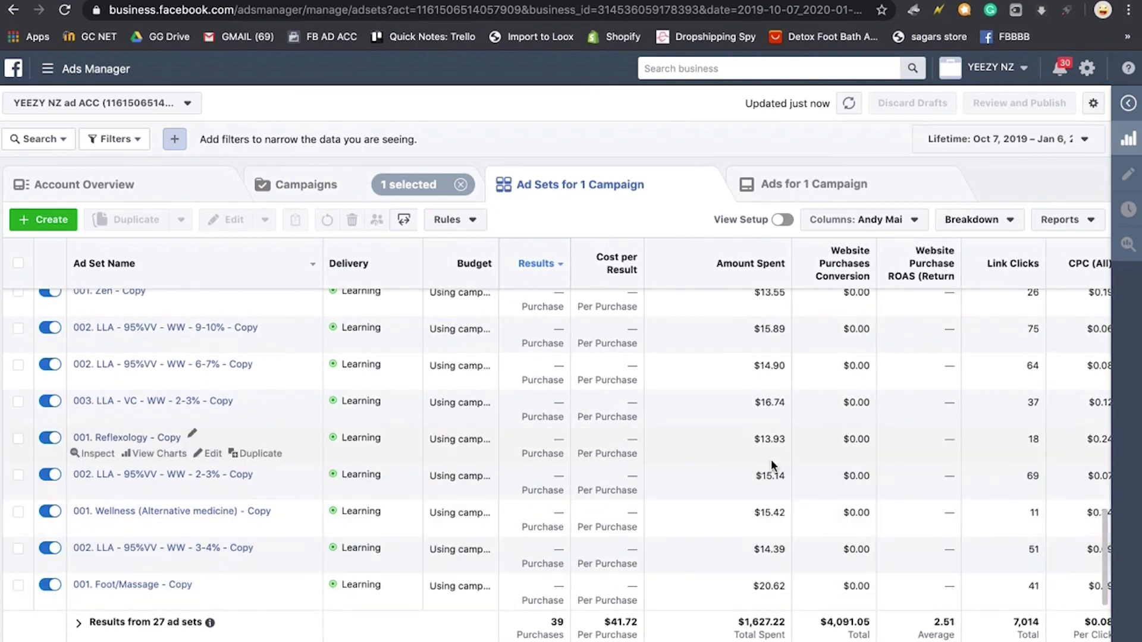
Compare spend, purchase value and ROAS among the single-purchase ad sets, including 003. LLA - VC - WW - 1% - Copy
scroll(771, 461, "up", 2)
scroll(771, 461, "up", 12)
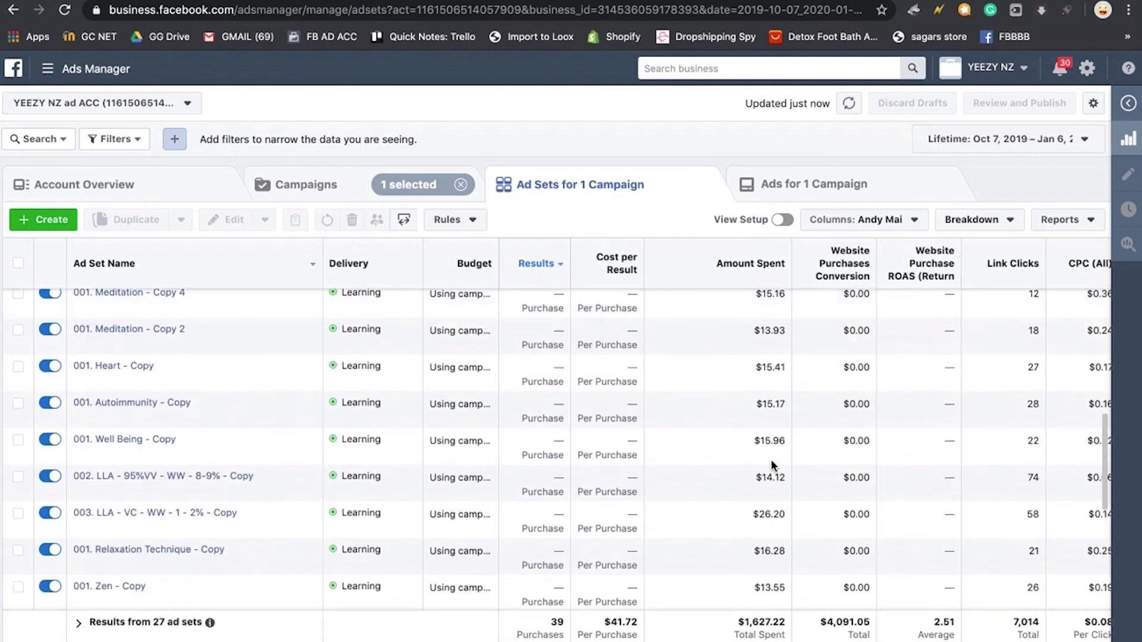
scroll(774, 464, "up", 2)
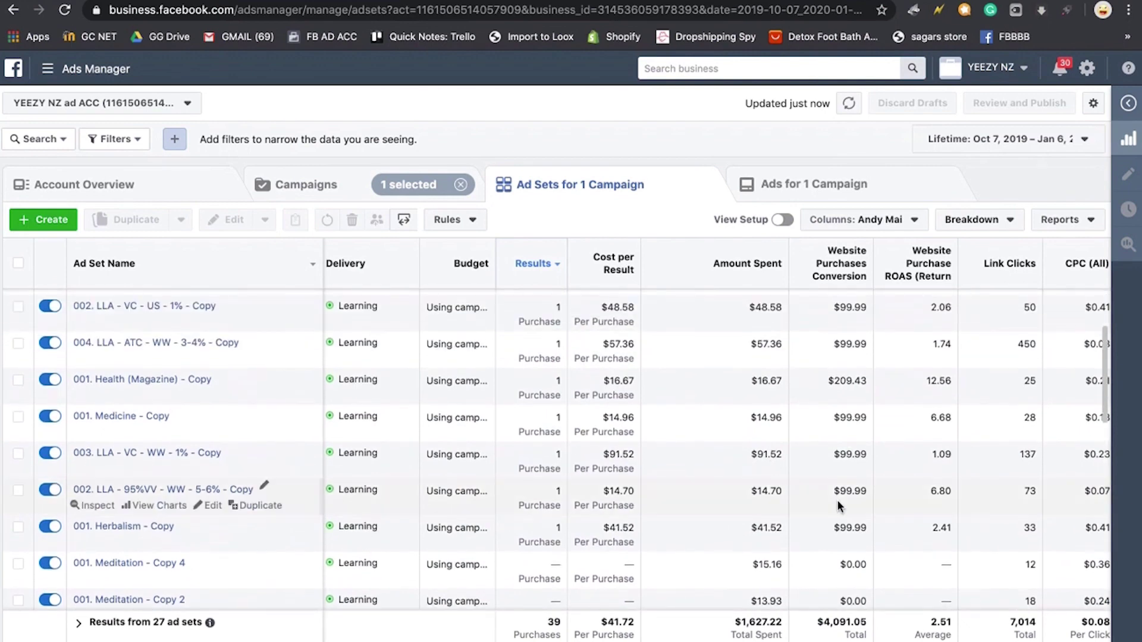
scroll(838, 498, "up", 2)
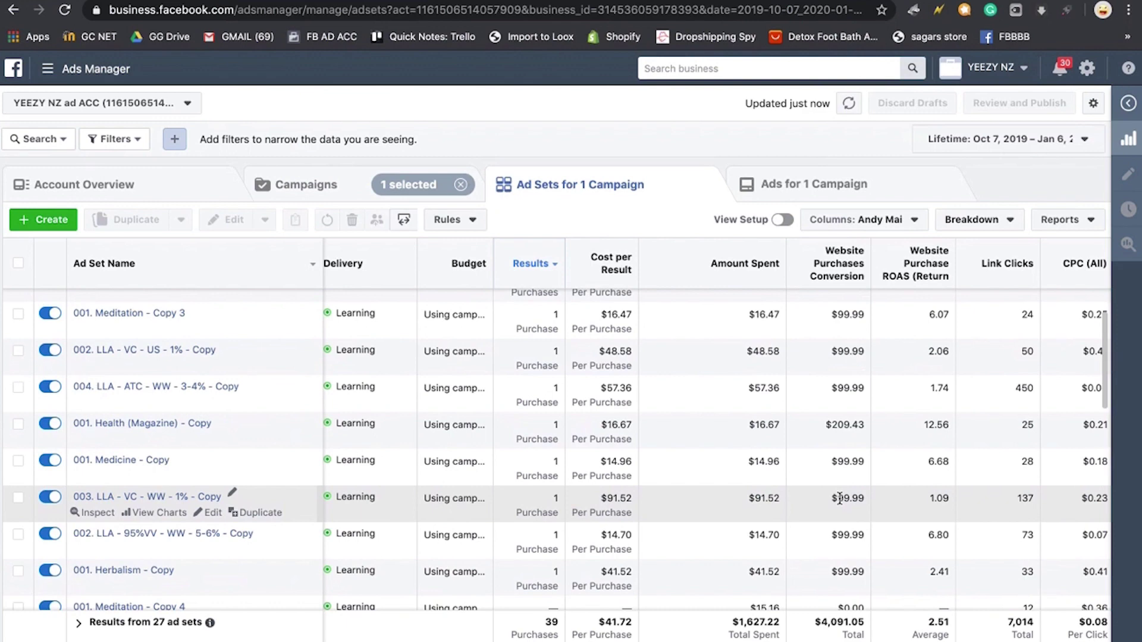
scroll(839, 498, "up", 1)
scroll(838, 498, "down", 1)
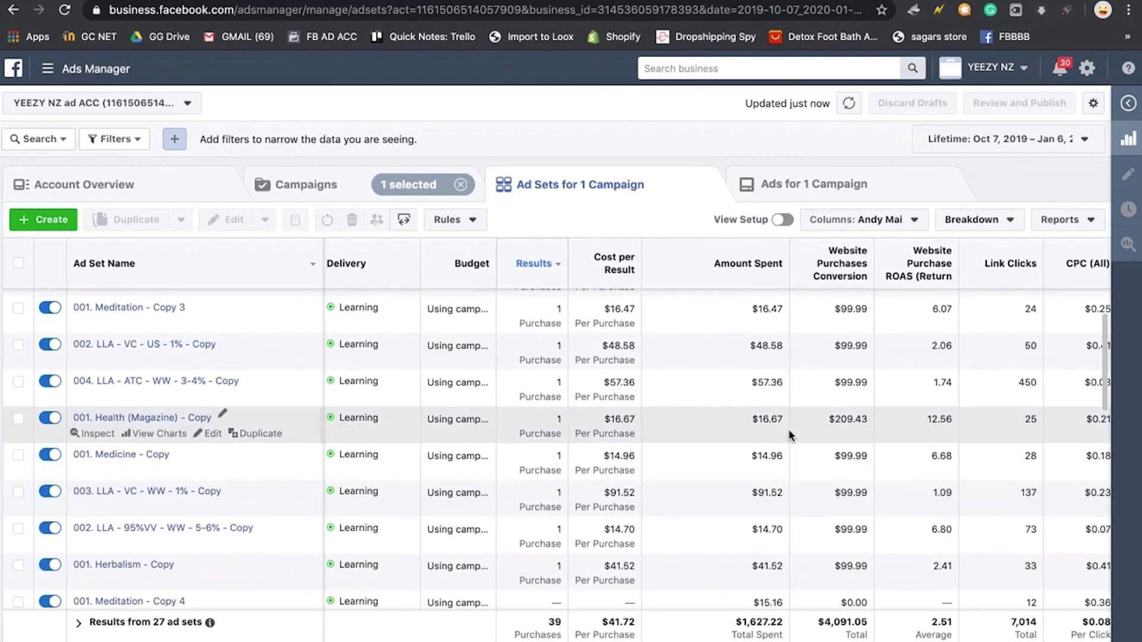
scroll(790, 435, "up", 1)
scroll(788, 428, "down", 1)
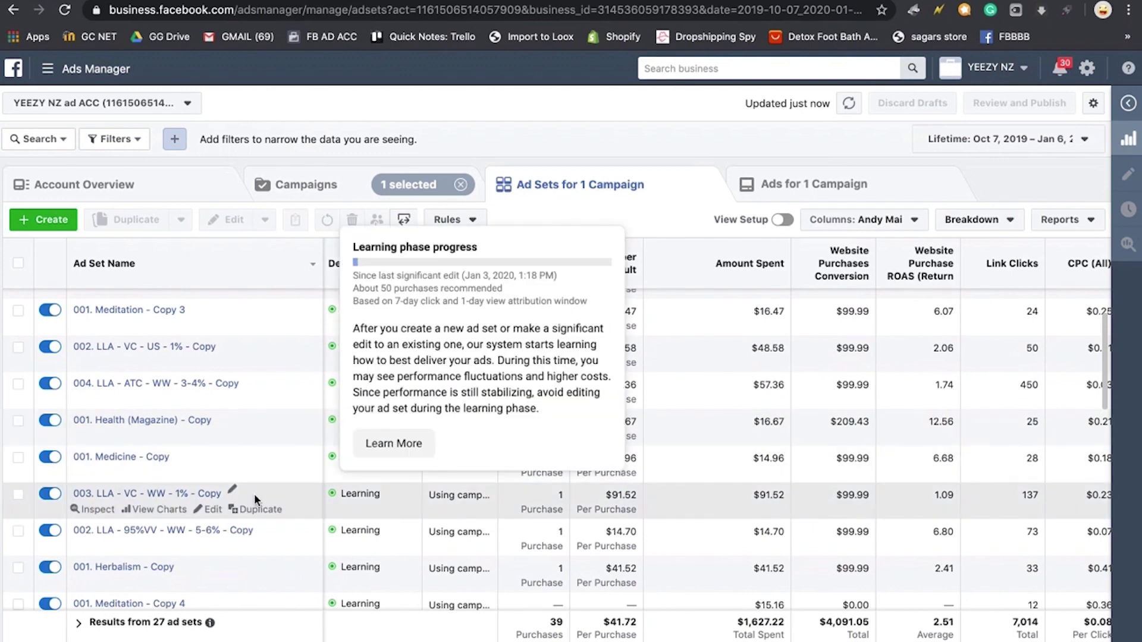
Duplicate the Detox Foot Spa - Top Adsets - CBO 1 campaign once as a new campaign, keeping existing reactions, comments and shares
mouse_move(408, 499)
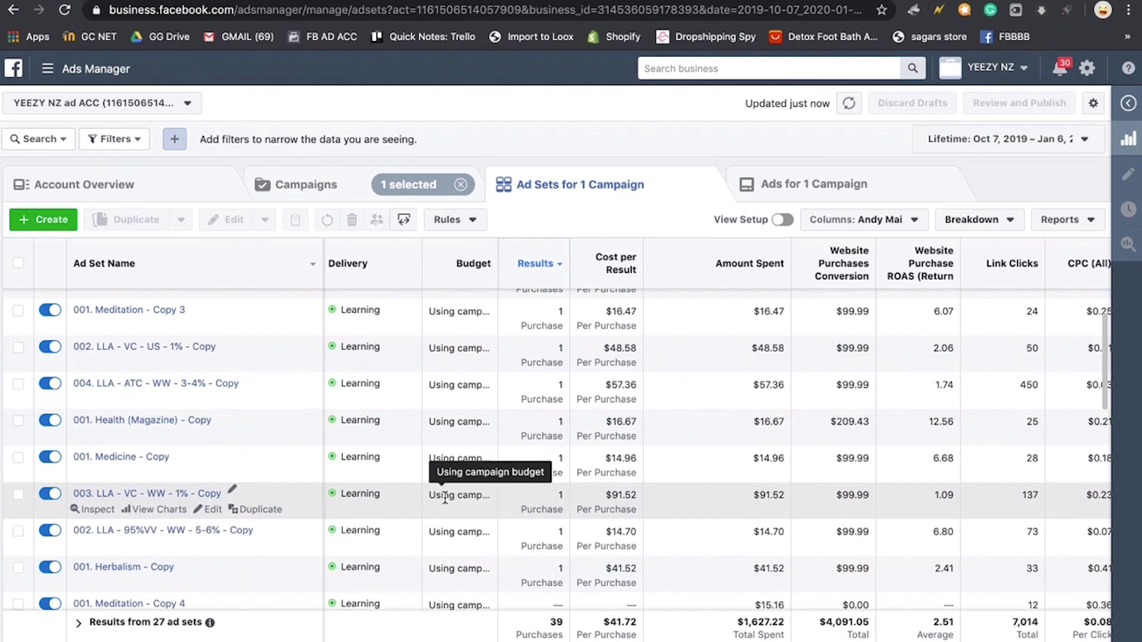
scroll(412, 491, "up", 1)
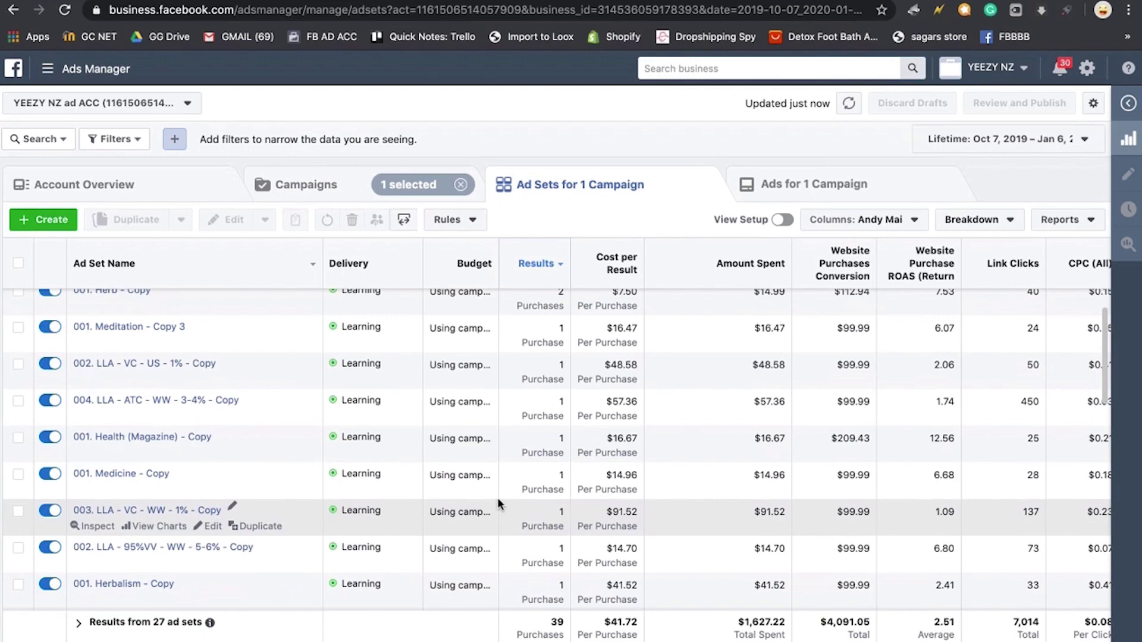
scroll(497, 497, "up", 1)
scroll(499, 504, "up", 1)
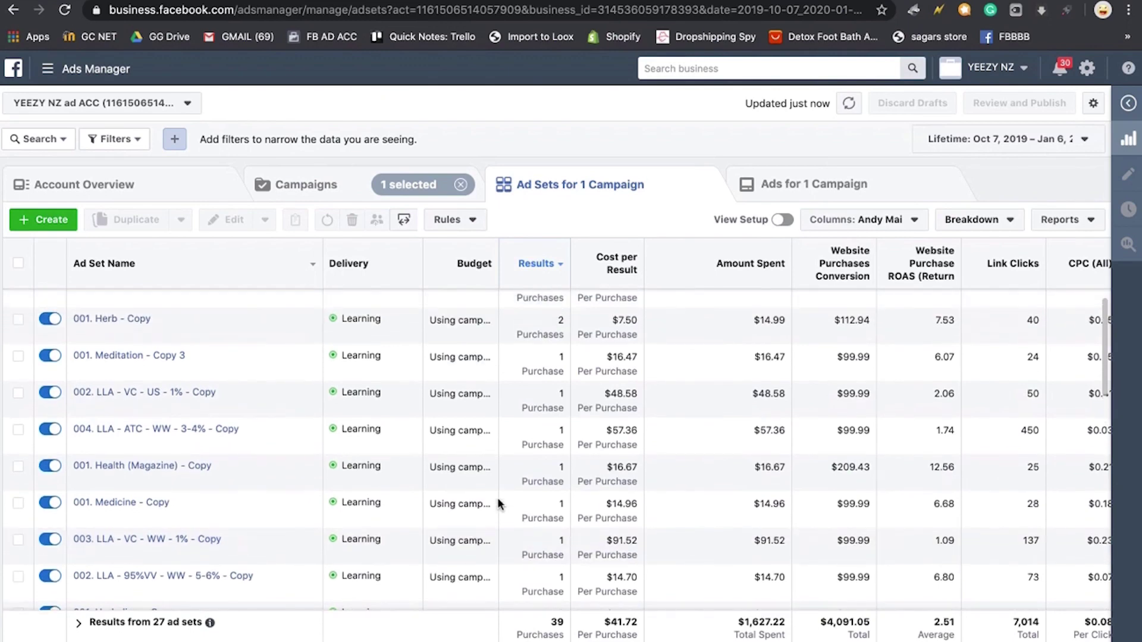
scroll(499, 503, "up", 1)
left_click(287, 177)
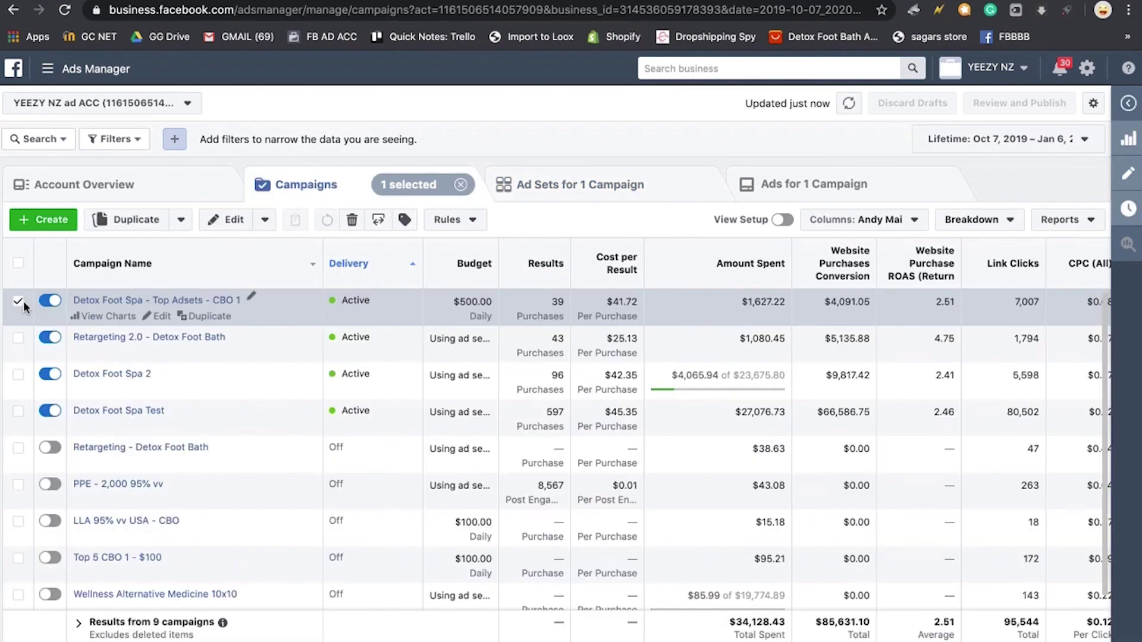
left_click(109, 221)
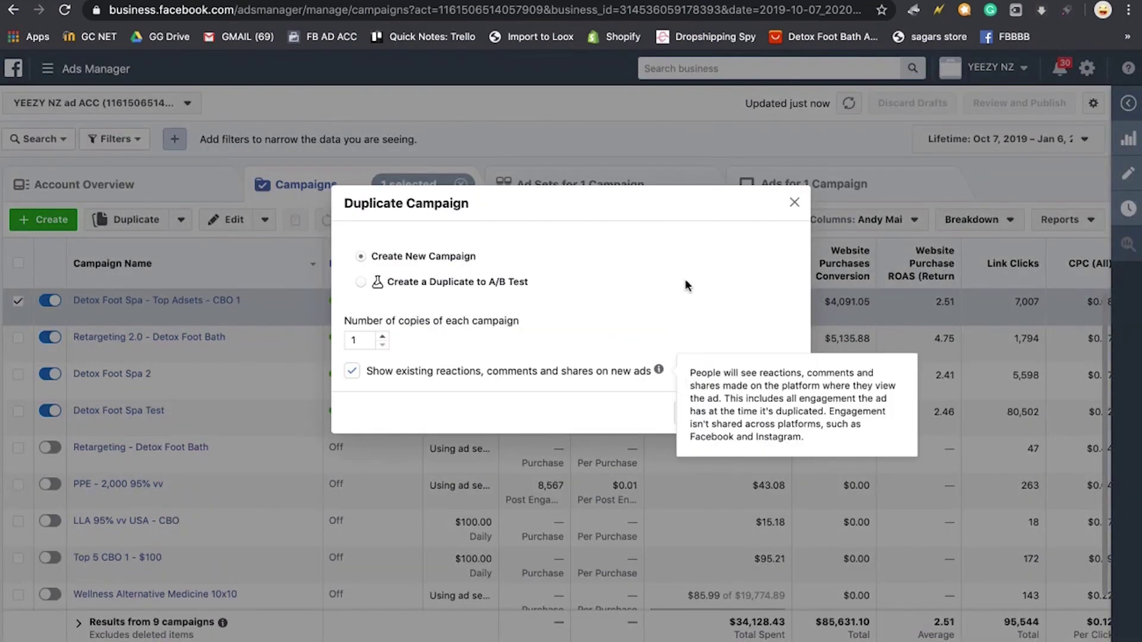
left_click(775, 414)
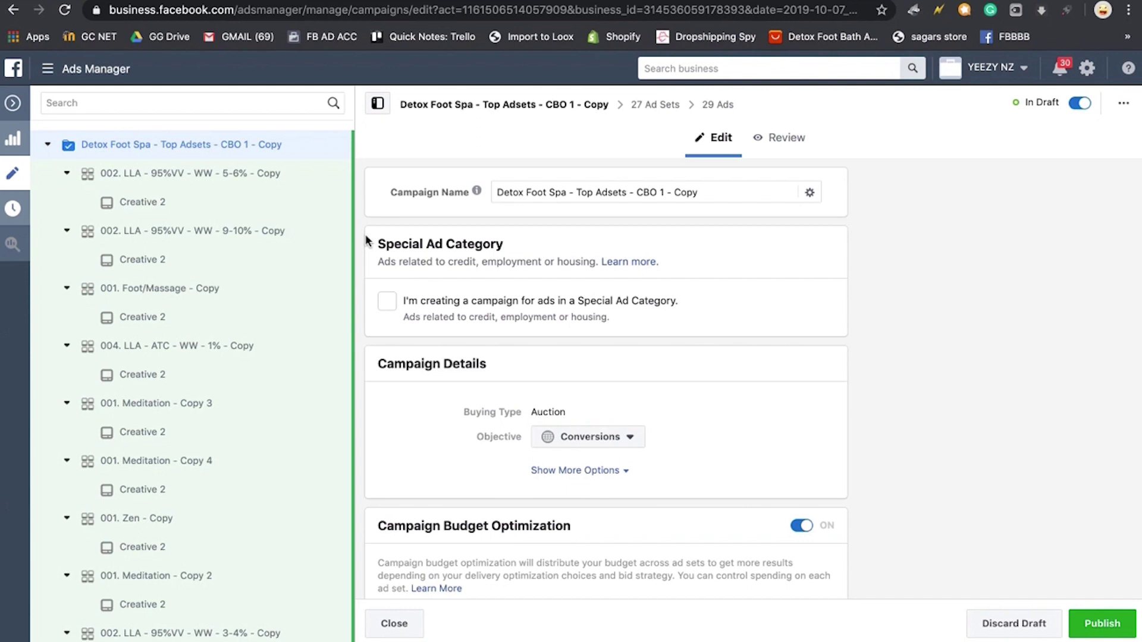
Rename the duplicated campaign as Detox Foot Spa - Top Adsets - CBO 2
left_click(665, 194)
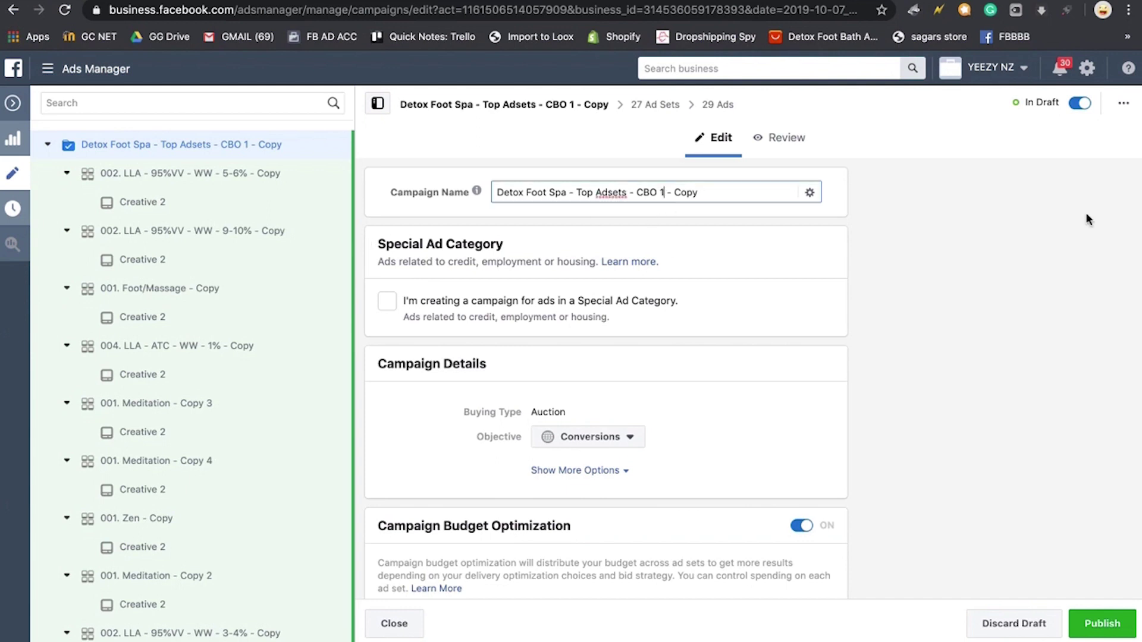
key("BackSpace")
type("2")
double_click(703, 193)
key("BackSpace")
key("BackSpace")
key("BackSpace")
key("BackSpace")
left_click(673, 217)
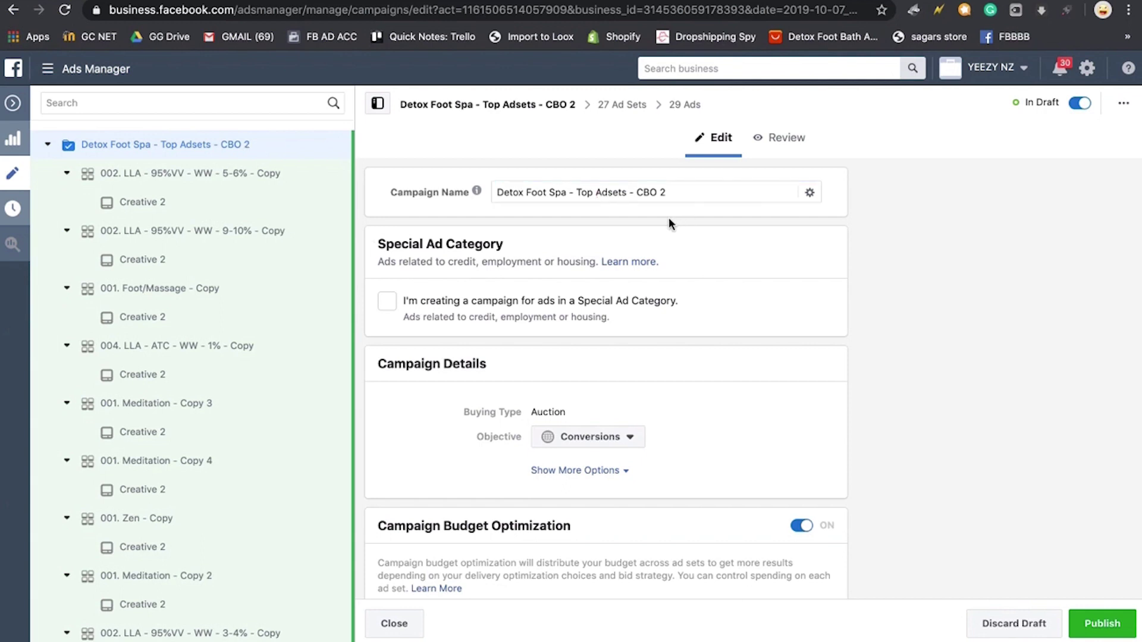
Set the CBO 2 draft campaign's daily budget to $1,000.00
scroll(688, 226, "down", 5)
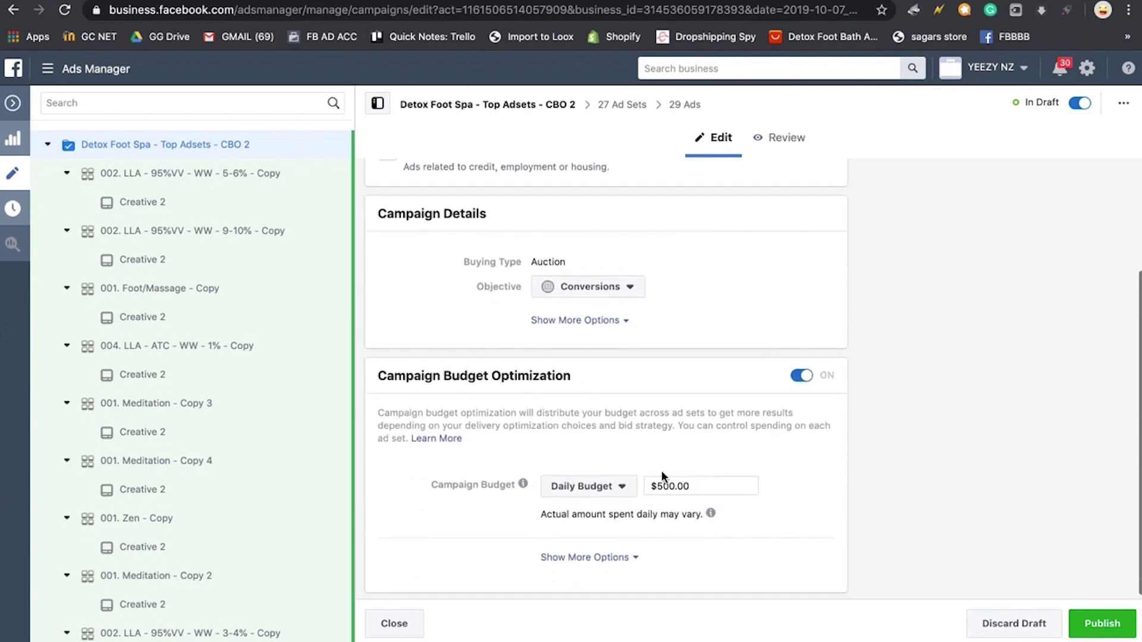
left_click(658, 485)
key("BackSpace")
type("10")
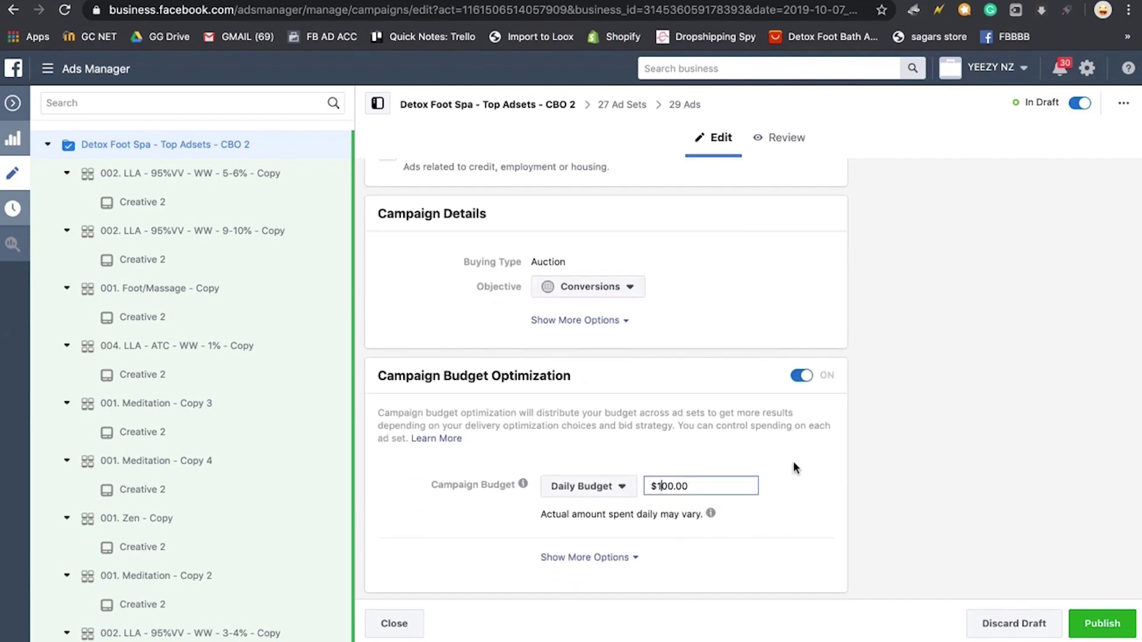
left_click(815, 439)
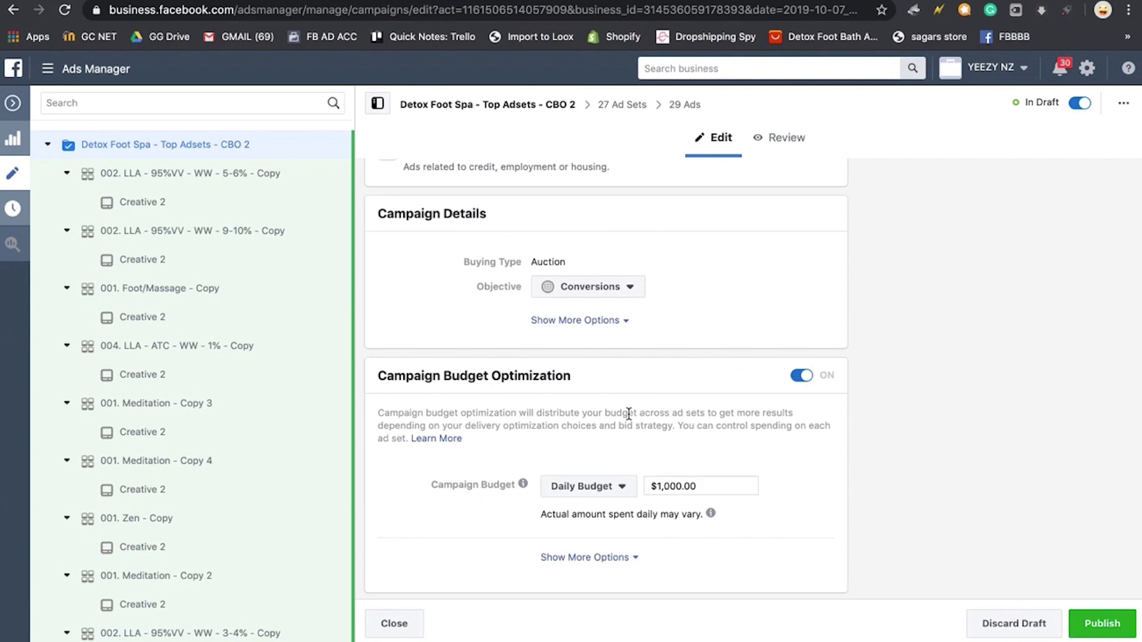
Remove the ad set 004. LLA - ATC - WW - 1% - Copy from the CBO 2 draft and leave the campaign editor
mouse_move(269, 351)
scroll(269, 351, "down", 1)
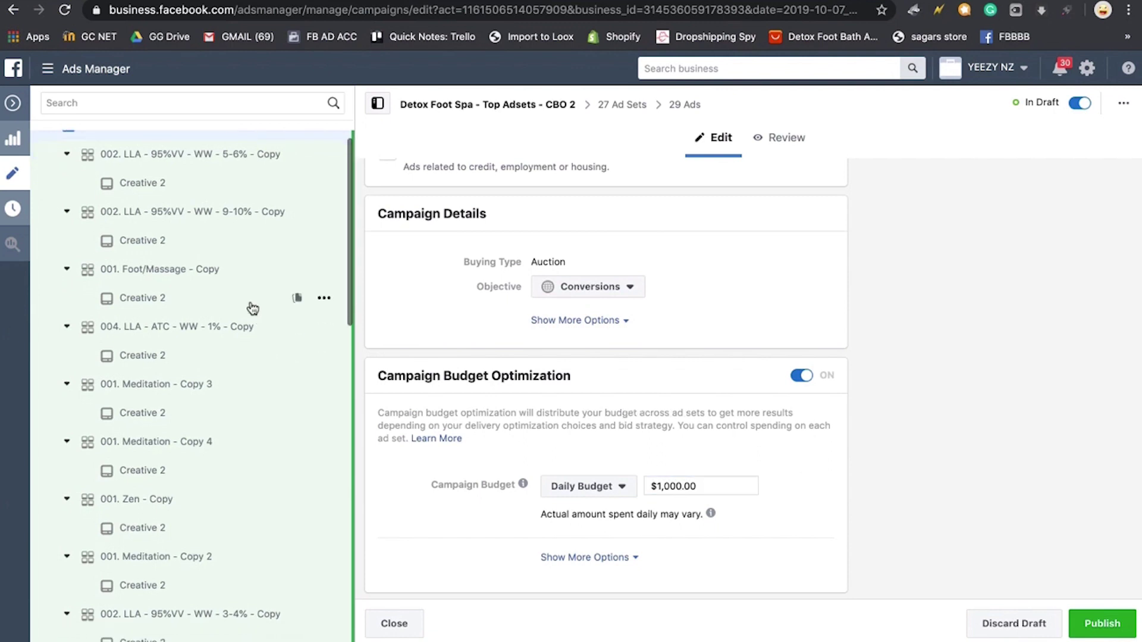
scroll(250, 321, "up", 1)
scroll(250, 307, "down", 2)
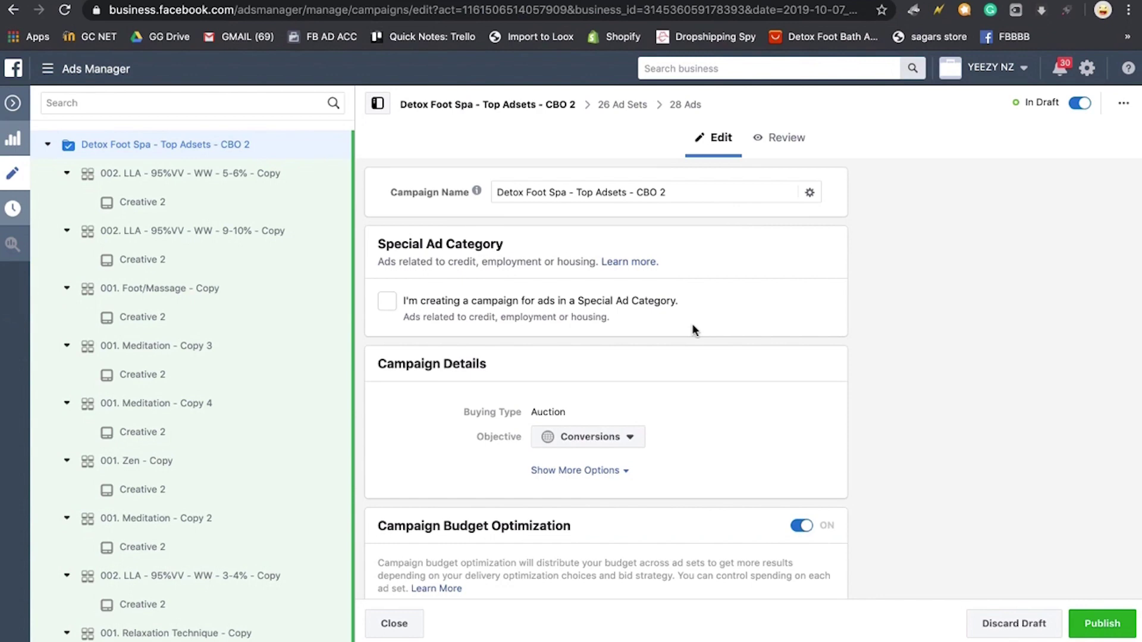
left_click(9, 107)
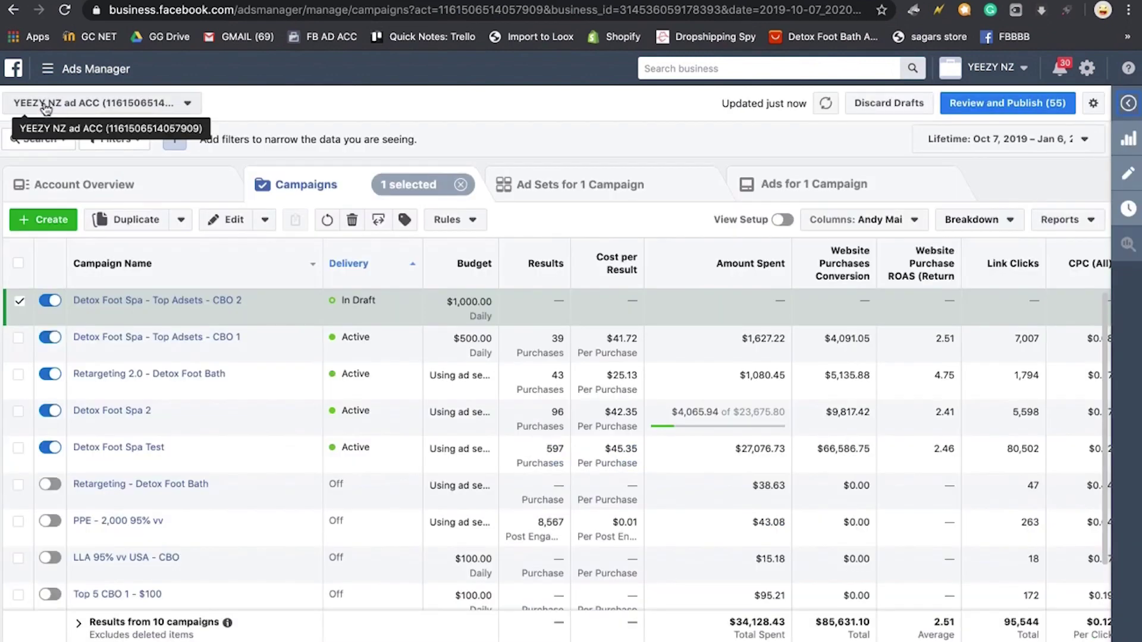
Show the ad sets of the Detox Foot Spa Test campaign, sorted by results from most to fewest purchases
left_click(20, 302)
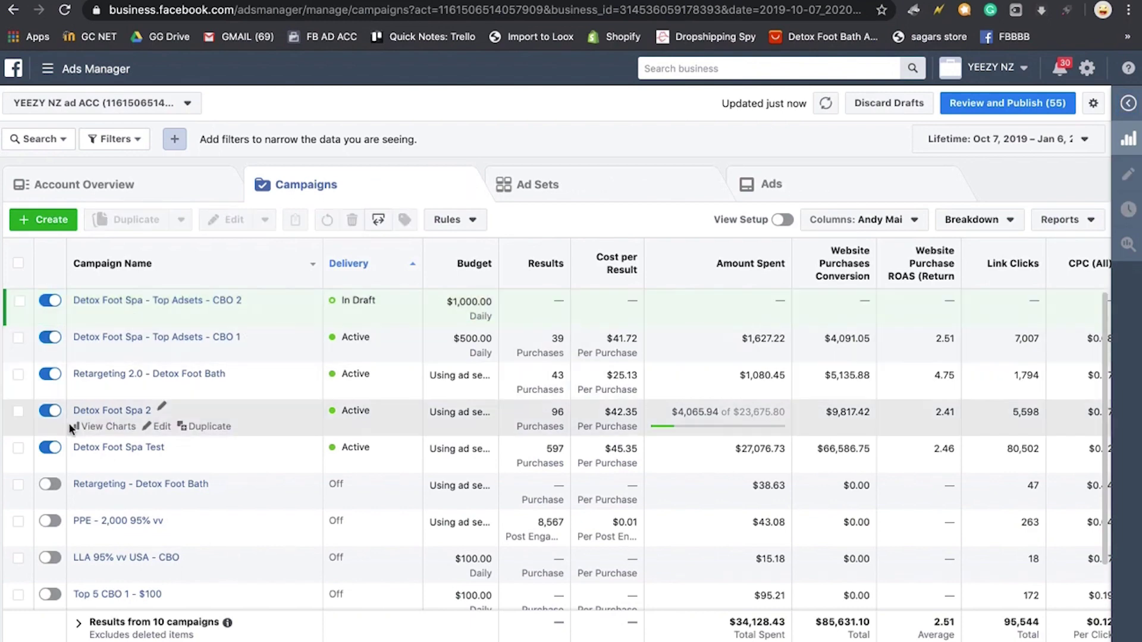
left_click(119, 447)
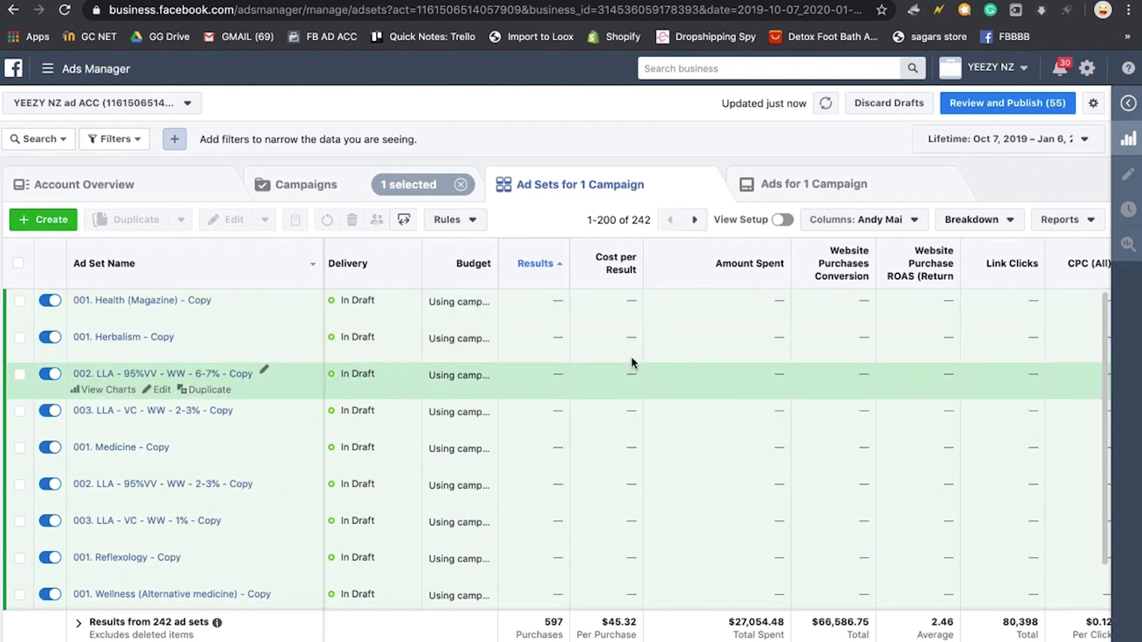
left_click(541, 267)
left_click(541, 267)
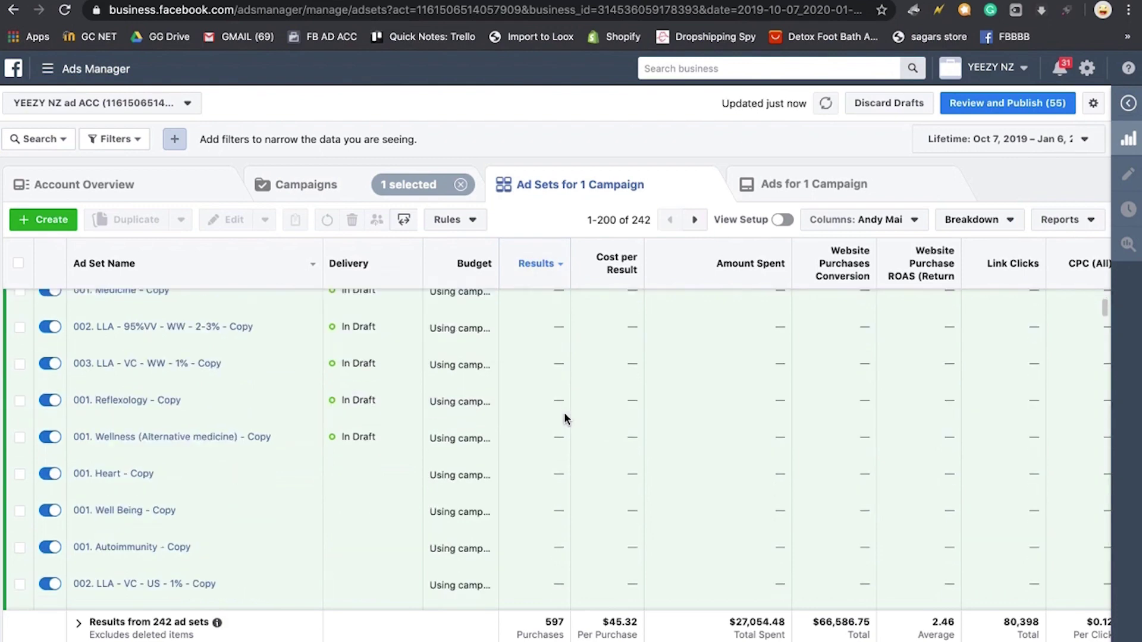
Examine the budgets, purchases and cost per result of the Detox Foot Spa Test ad sets, including 001. Self Healing
scroll(565, 418, "down", 3)
scroll(565, 418, "up", 10)
scroll(562, 381, "down", 3)
scroll(562, 361, "down", 10)
scroll(561, 366, "up", 15)
scroll(562, 360, "up", 6)
scroll(562, 359, "down", 2)
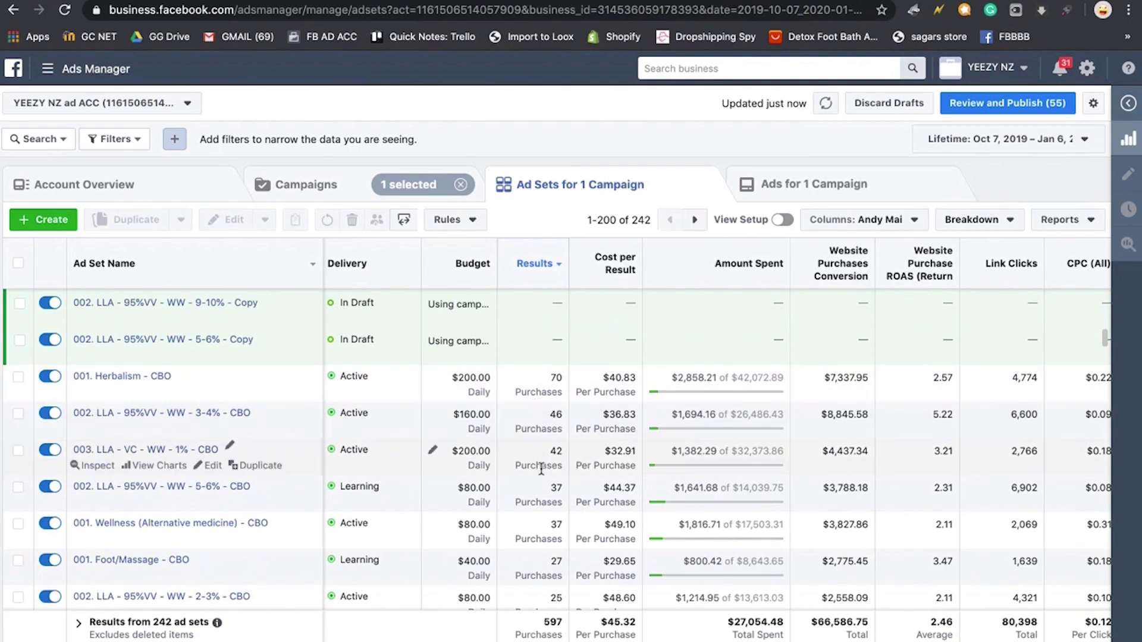
scroll(538, 462, "down", 3)
scroll(542, 474, "down", 1)
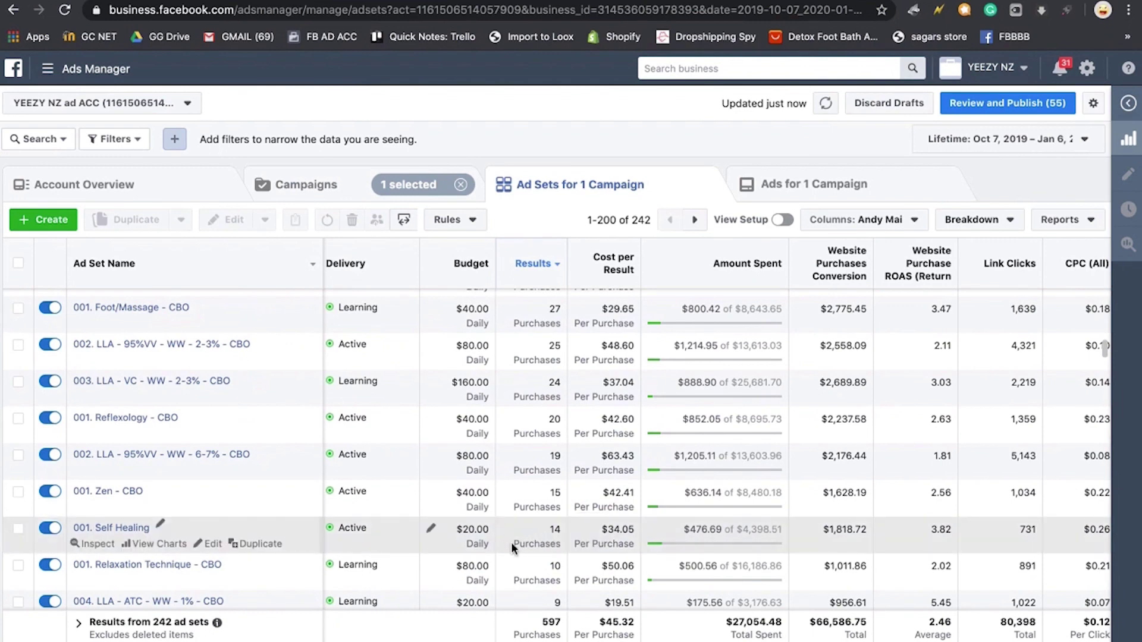
scroll(511, 542, "down", 1)
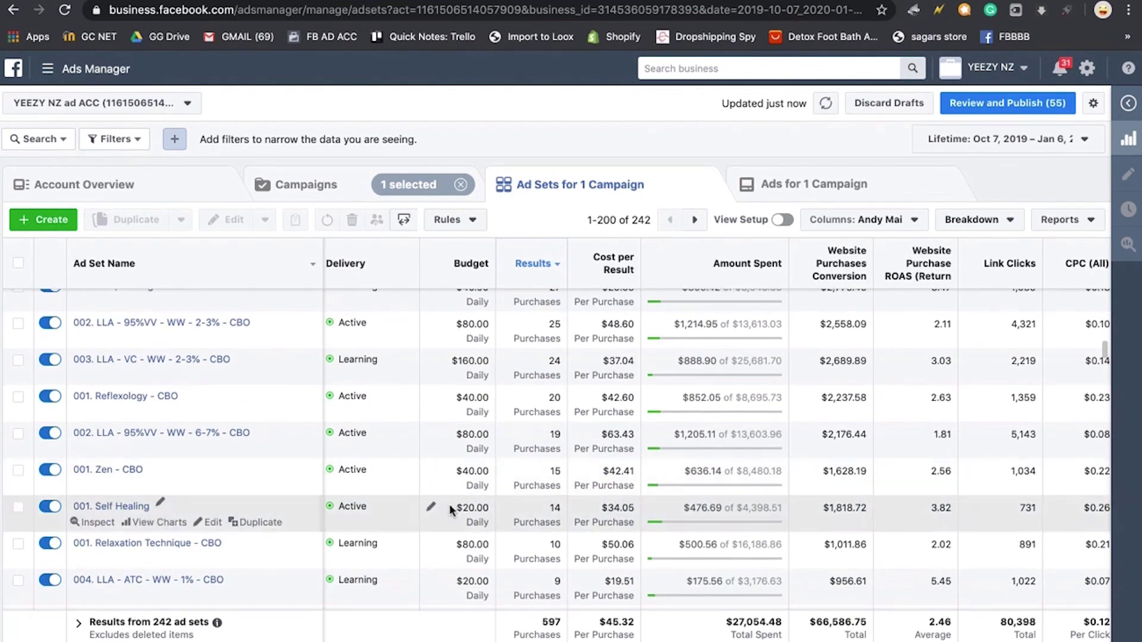
left_click(244, 523)
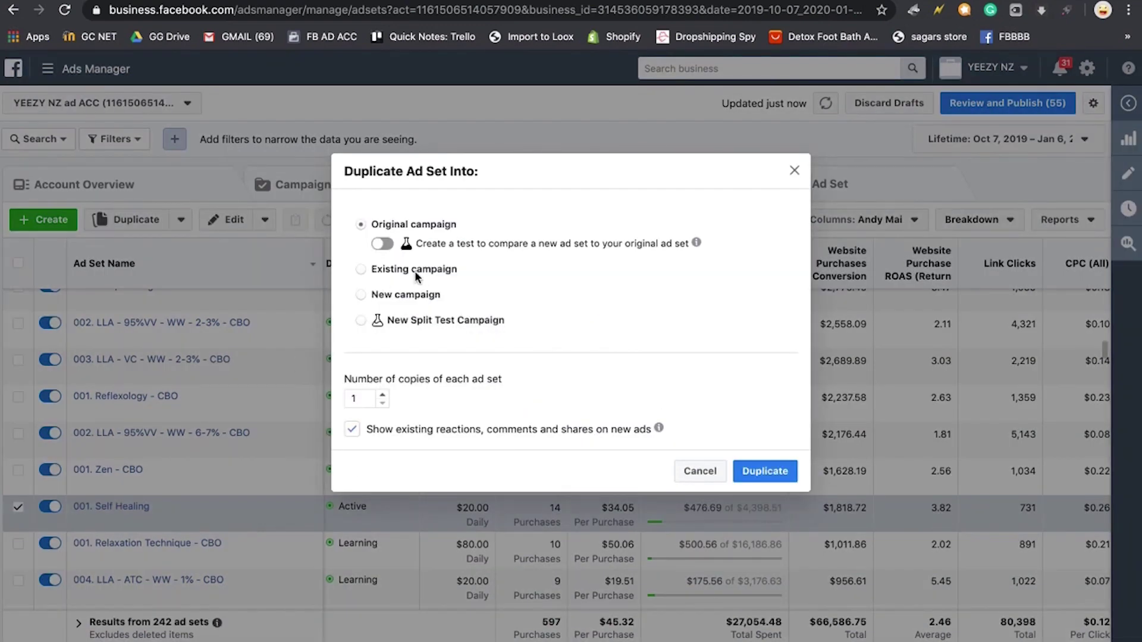
left_click(360, 271)
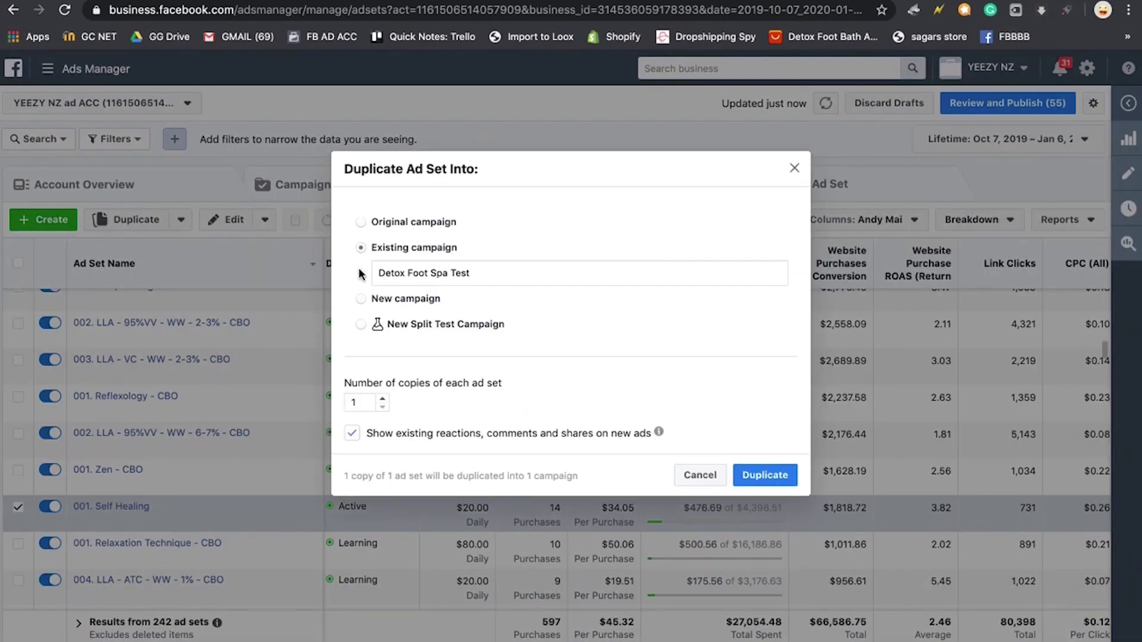
left_click(495, 272)
key("BackSpace")
type("cbo")
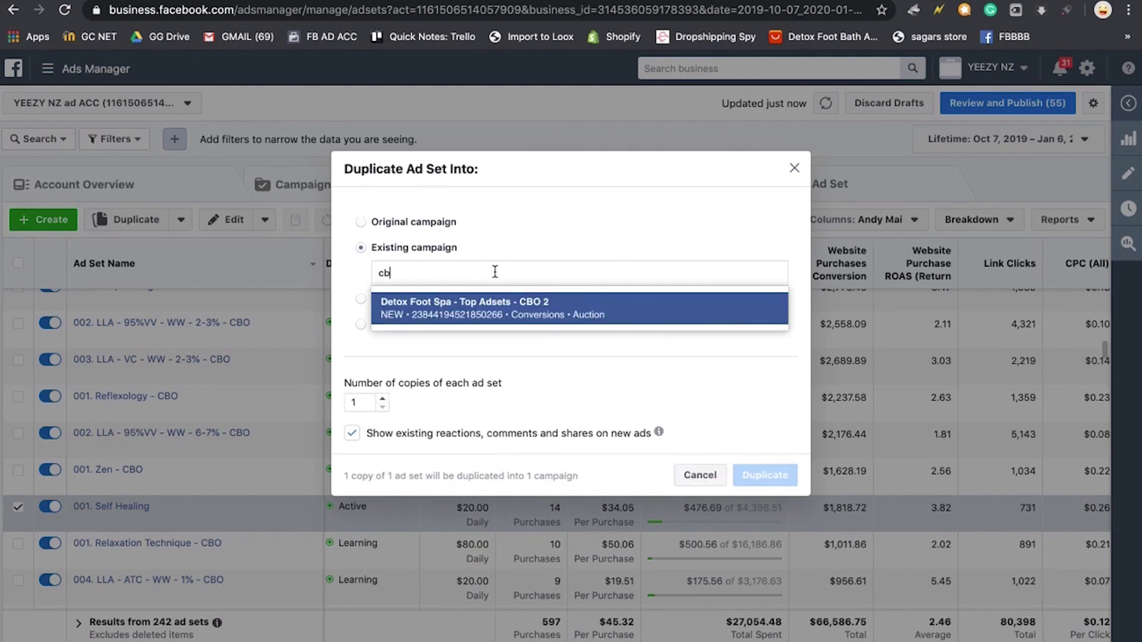
left_click(542, 304)
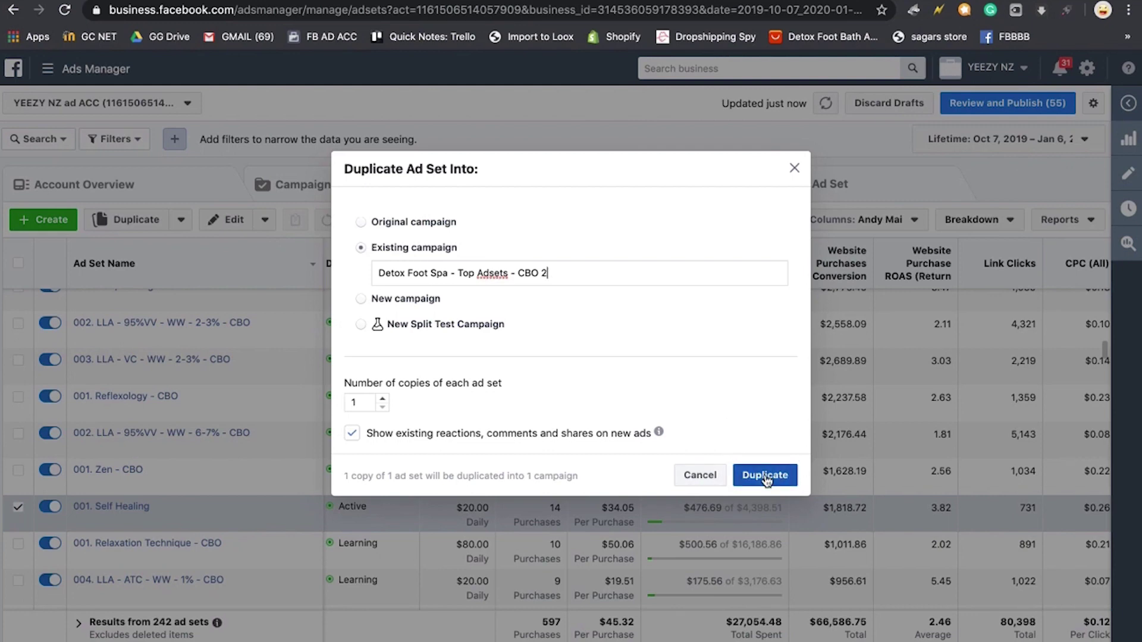
left_click(719, 479)
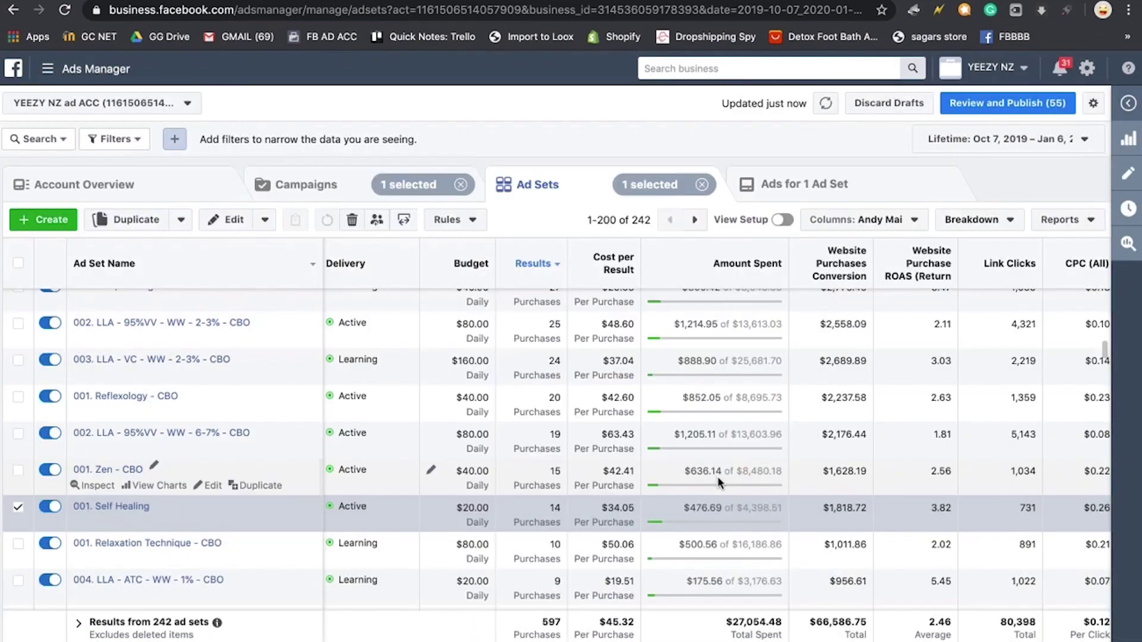
left_click(19, 507)
left_click(20, 509)
Set the daily budget of the 001. Self Healing ad set to $40.00 and publish the change
scroll(248, 515, "down", 1)
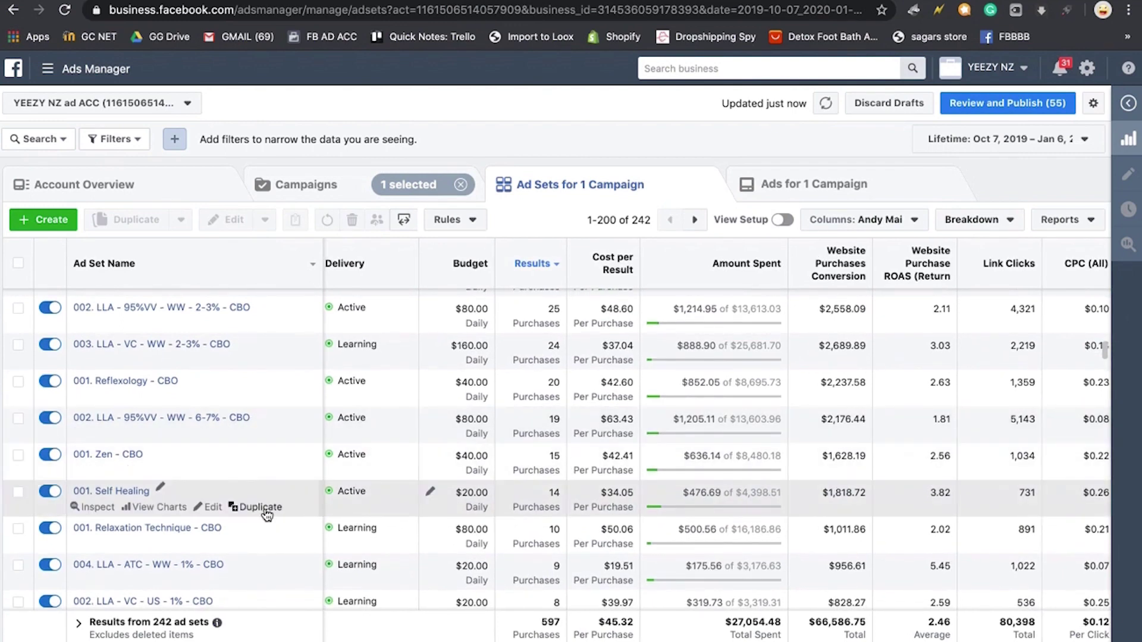
left_click(429, 492)
left_click(459, 485)
key("BackSpace")
type("40.00")
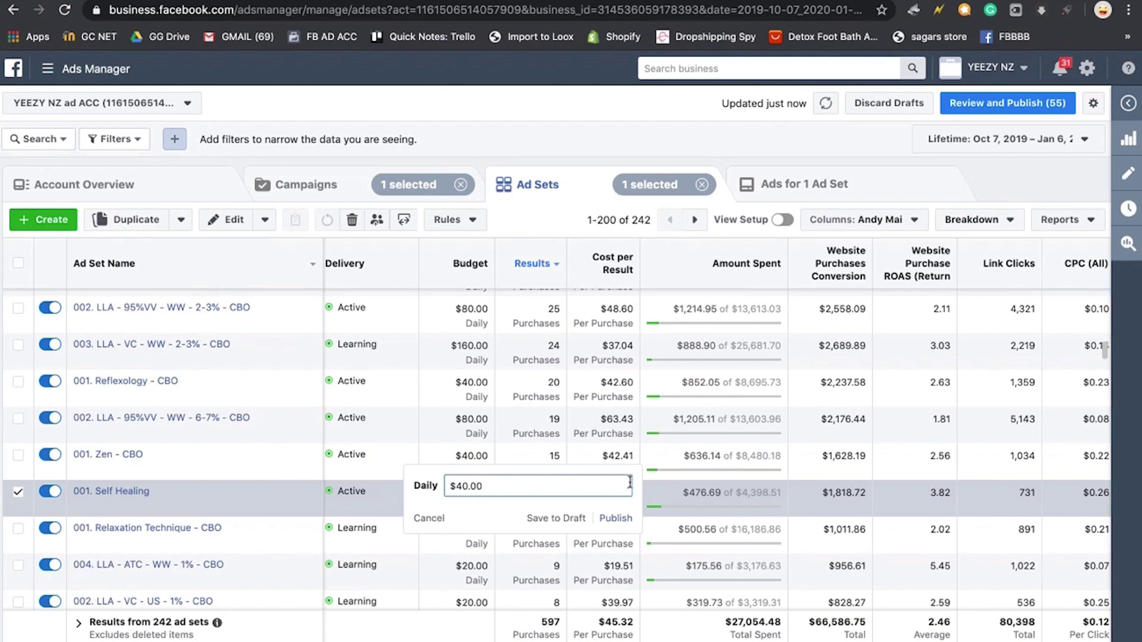
left_click(615, 516)
mouse_move(339, 524)
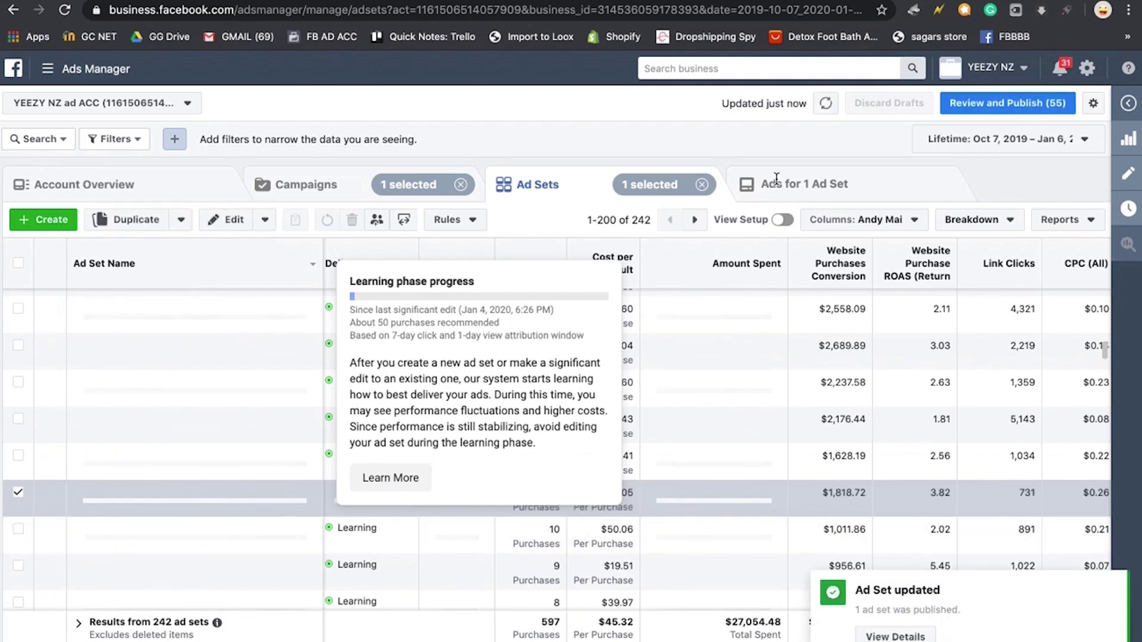
left_click(18, 493)
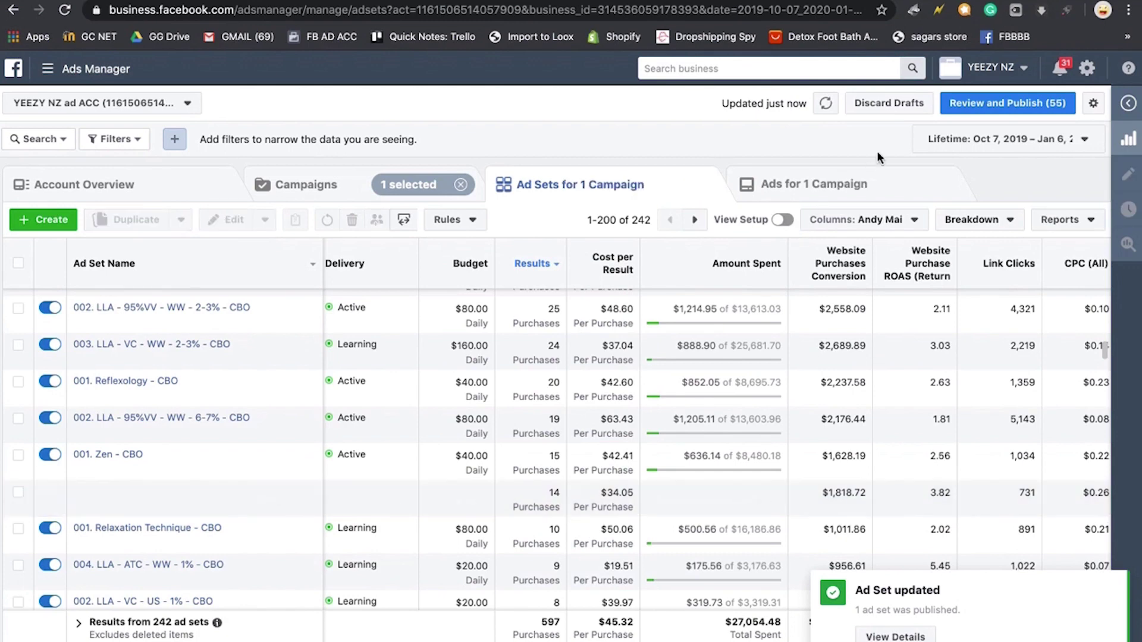
Discard all unpublished drafts in the ad account and return to the campaign list
left_click(890, 106)
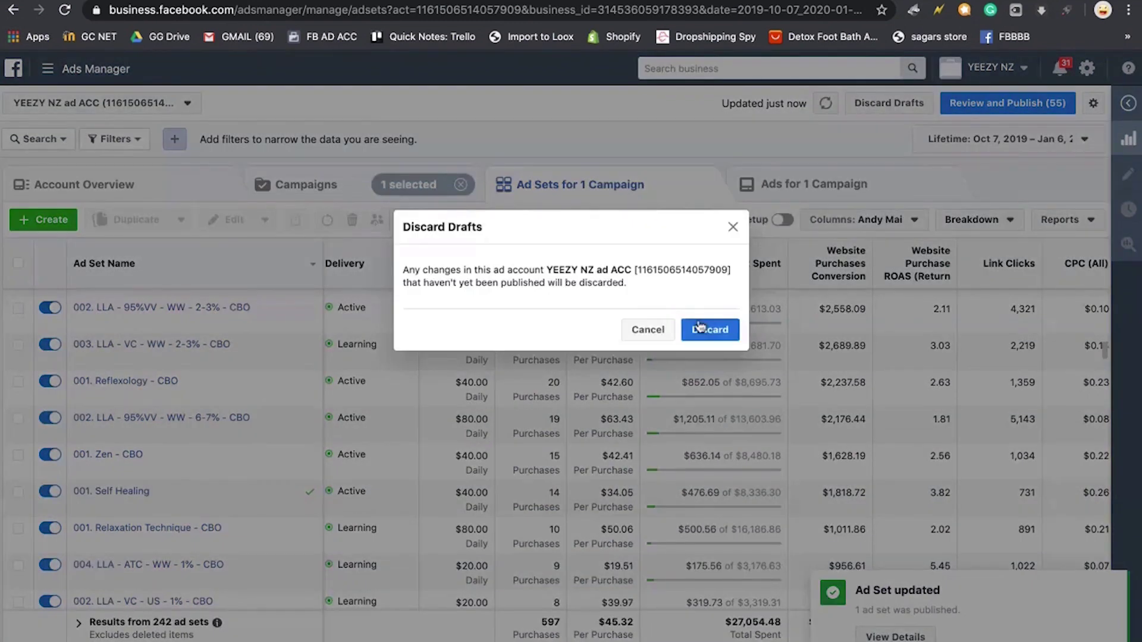
left_click(703, 332)
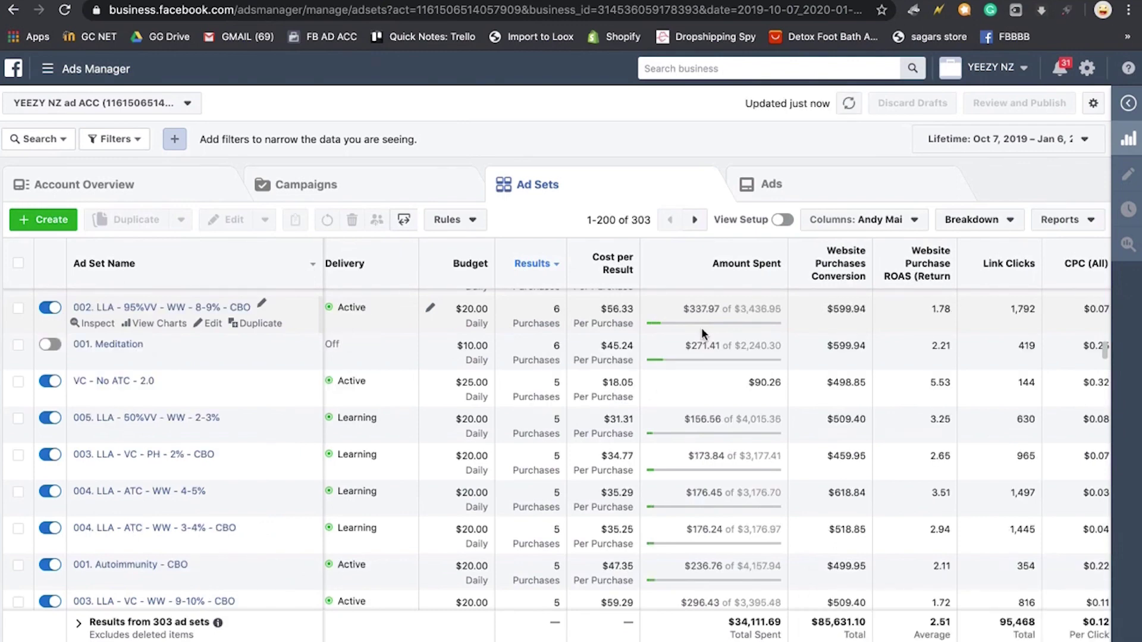
left_click(378, 195)
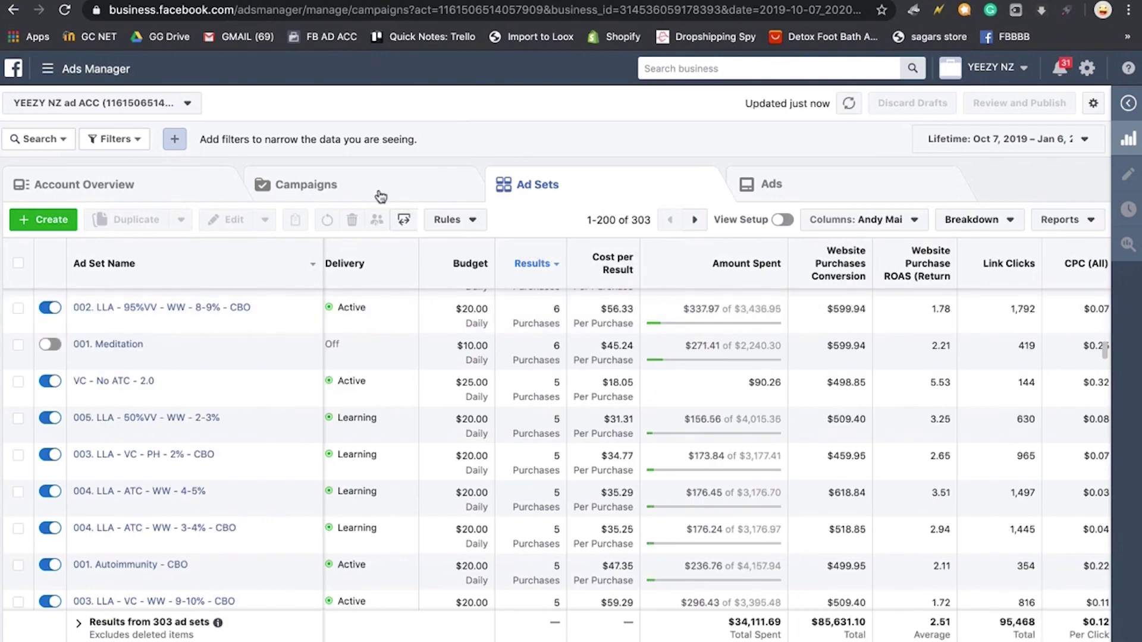